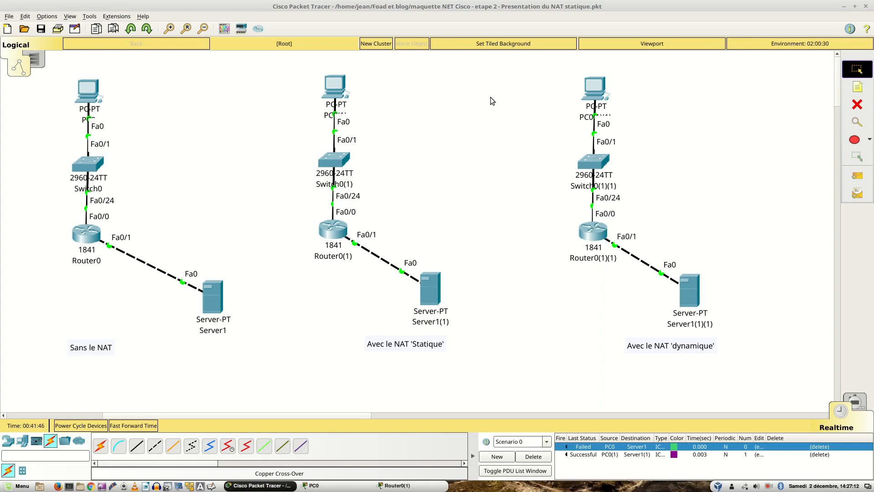
Move PC0(1) aside in the static NAT topology and place a second generic PC beside it above Switch0(1).
{"action": "left_click_drag", "start_coordinate": [335, 96], "coordinate": [302, 101]}
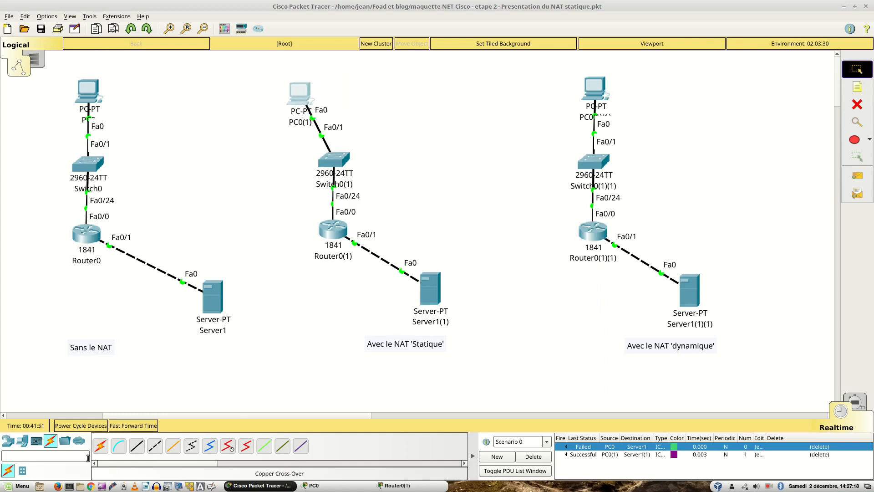
{"action": "left_click", "coordinate": [8, 442]}
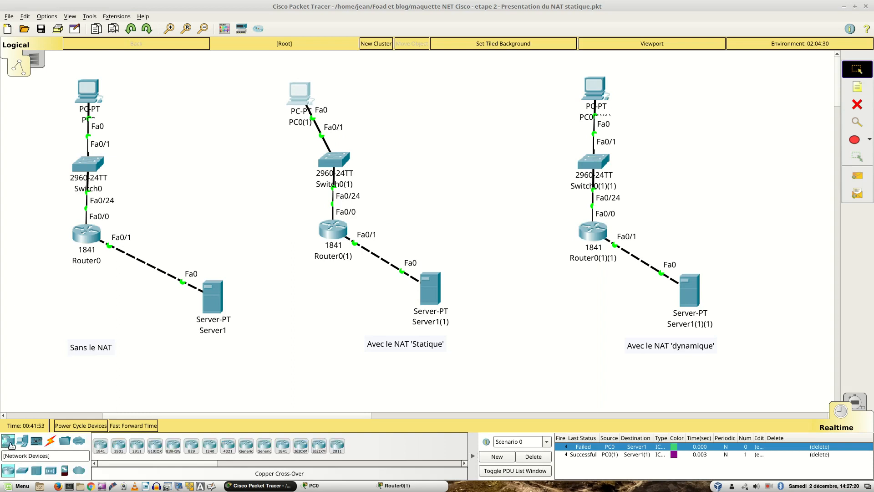
{"action": "left_click", "coordinate": [21, 442]}
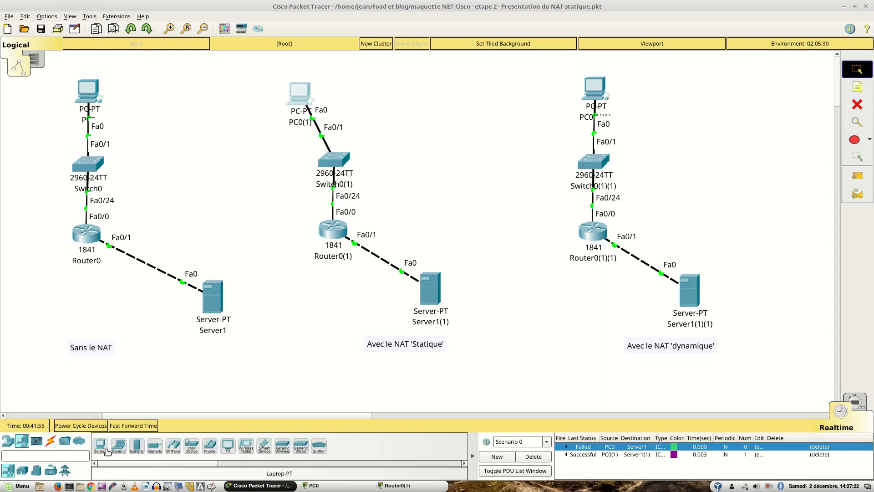
{"action": "left_click", "coordinate": [102, 449]}
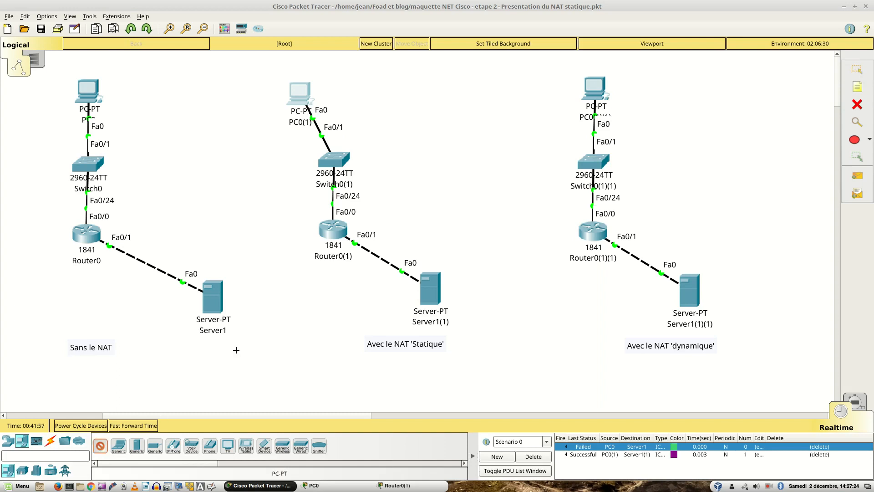
{"action": "left_click", "coordinate": [368, 90]}
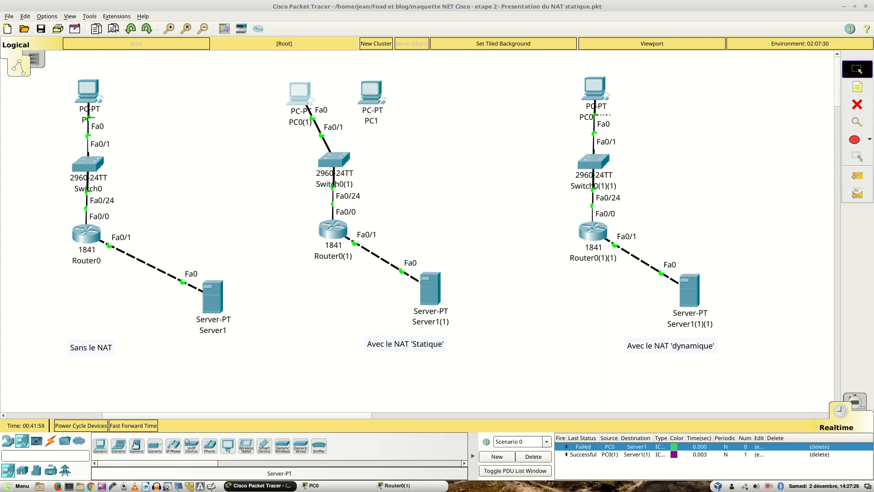
Connect Switch0(1) port Fa0/2 to PC1 port Fa0 with a copper straight-through cable and fast-forward the network time.
{"action": "left_click", "coordinate": [51, 441]}
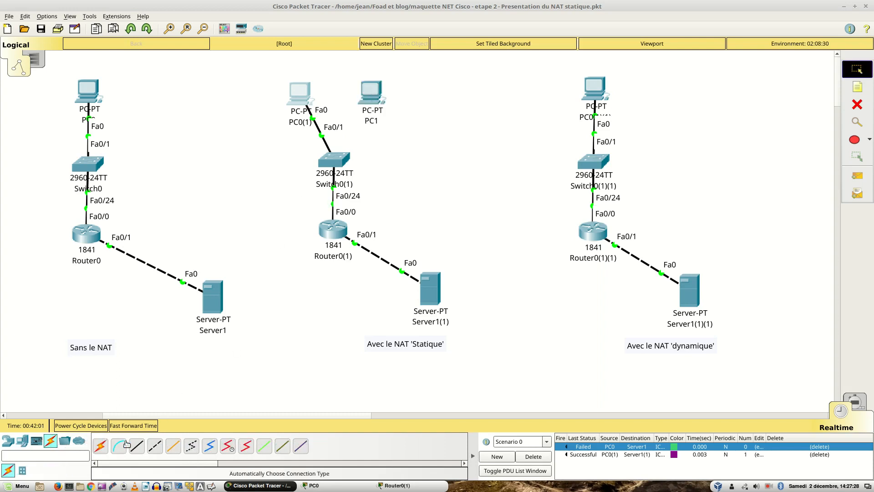
{"action": "left_click", "coordinate": [137, 450]}
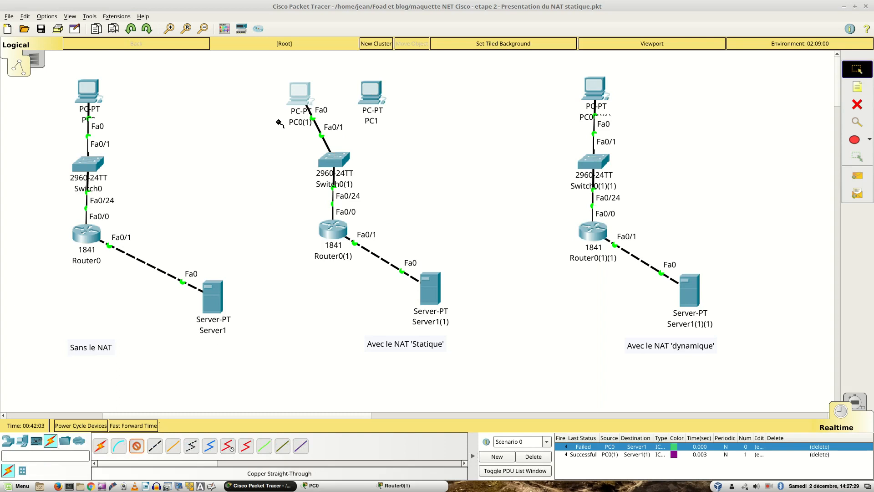
{"action": "left_click", "coordinate": [337, 159]}
{"action": "left_click", "coordinate": [346, 175]}
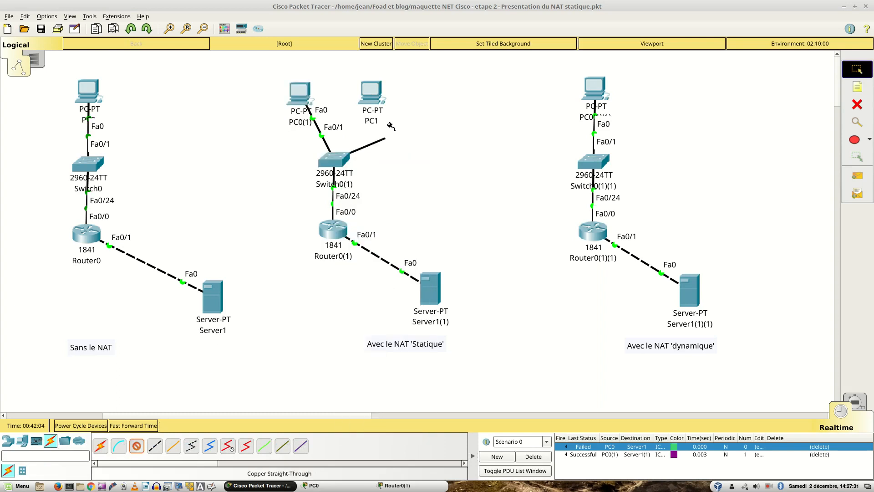
{"action": "left_click", "coordinate": [368, 94]}
{"action": "left_click", "coordinate": [378, 132]}
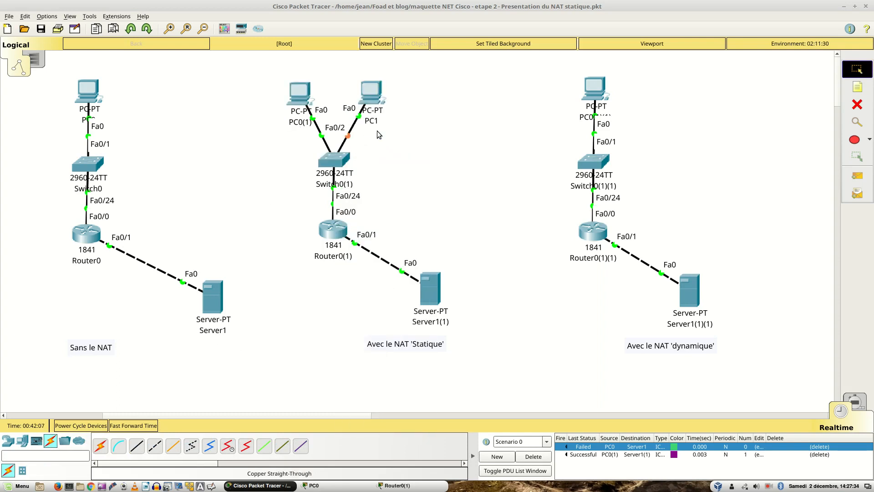
{"action": "left_click", "coordinate": [134, 425]}
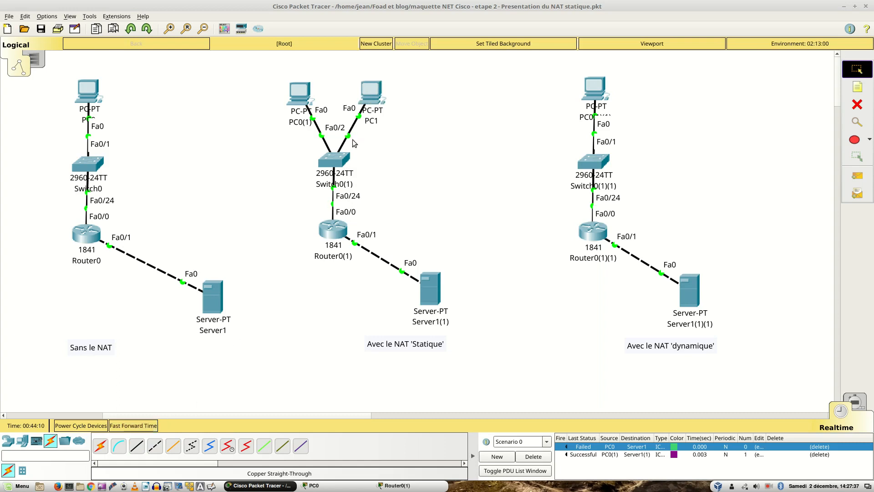
Check PC1's current addressing by running ipconfig in its command prompt.
{"action": "left_click_drag", "start_coordinate": [367, 92], "coordinate": [364, 98]}
{"action": "left_click", "coordinate": [364, 98]}
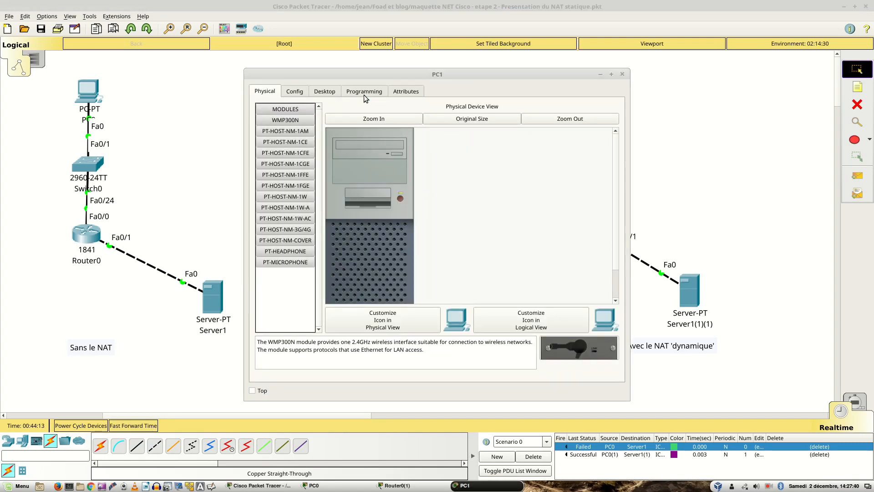
{"action": "left_click", "coordinate": [326, 92]}
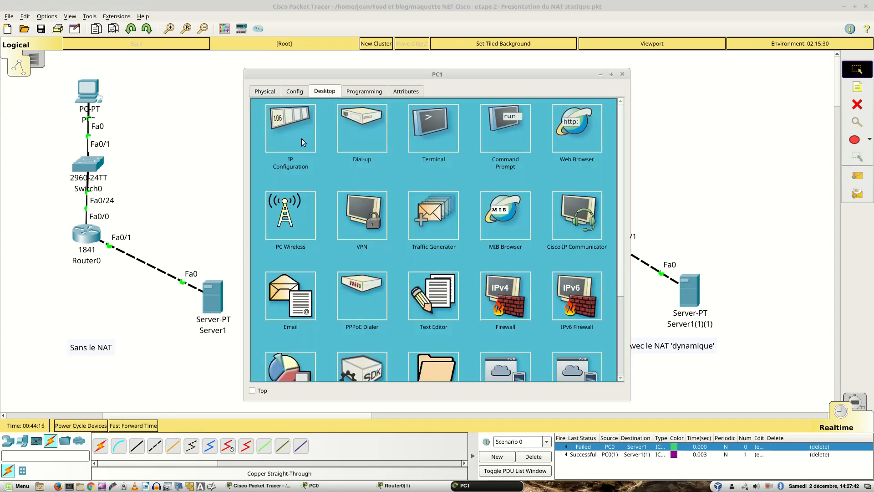
{"action": "left_click", "coordinate": [495, 128]}
{"action": "type", "text": "ipconfig"}
{"action": "key", "text": "Return"}
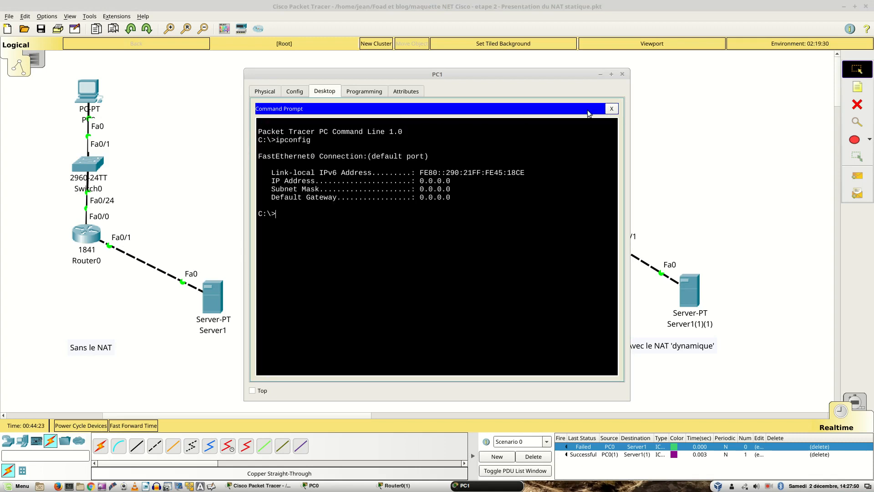
{"action": "left_click", "coordinate": [609, 110]}
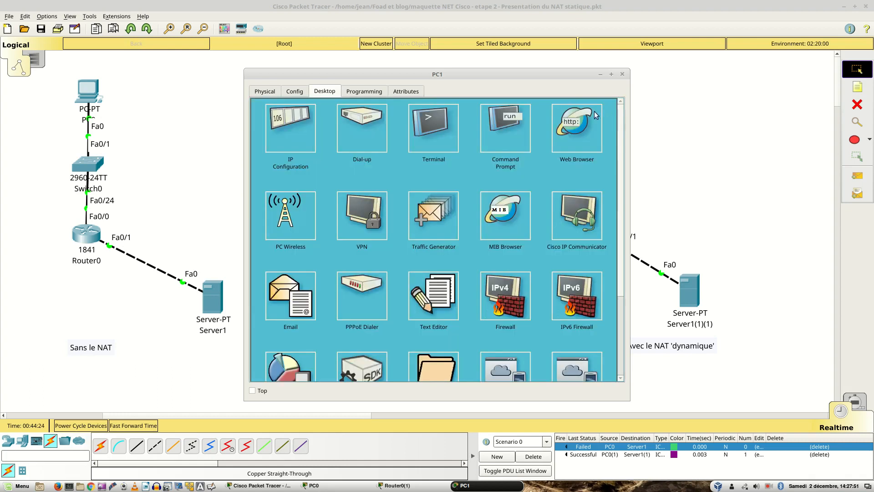
Set PC1's IPv4 configuration to DHCP.
{"action": "left_click", "coordinate": [296, 132]}
{"action": "left_click", "coordinate": [263, 134]}
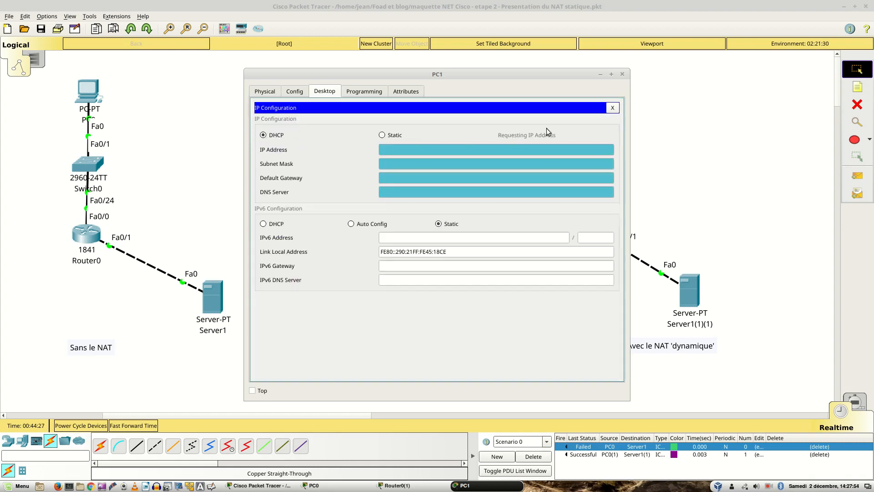
{"action": "left_click", "coordinate": [612, 108]}
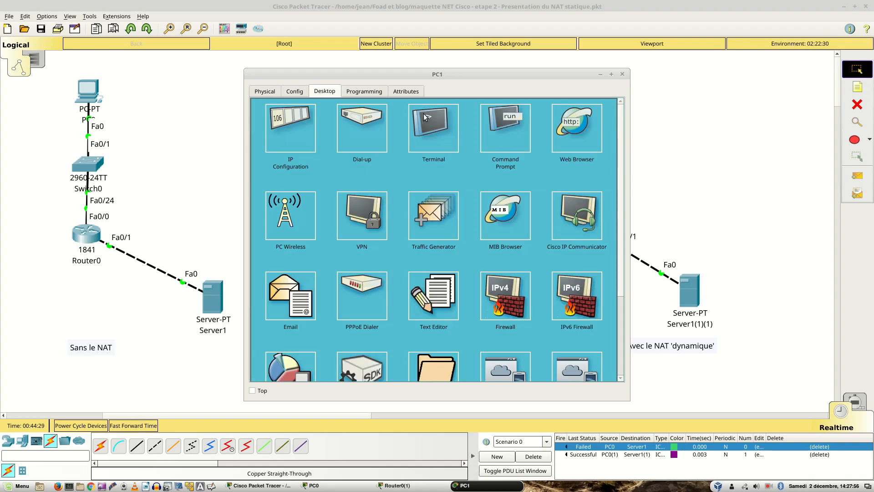
Rerun ipconfig on PC1 to read its DHCP-assigned addressing and move its window clear of the static NAT topology's PCs.
{"action": "left_click", "coordinate": [501, 130]}
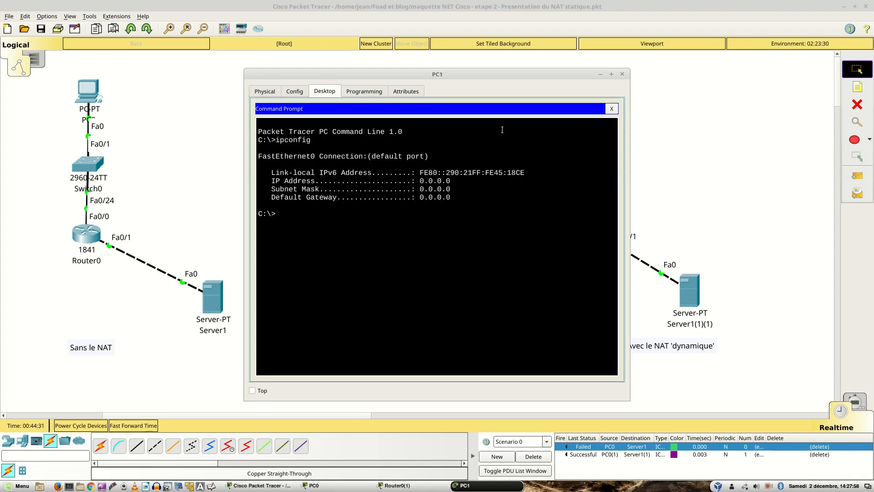
{"action": "key", "text": "Up"}
{"action": "key", "text": "Return"}
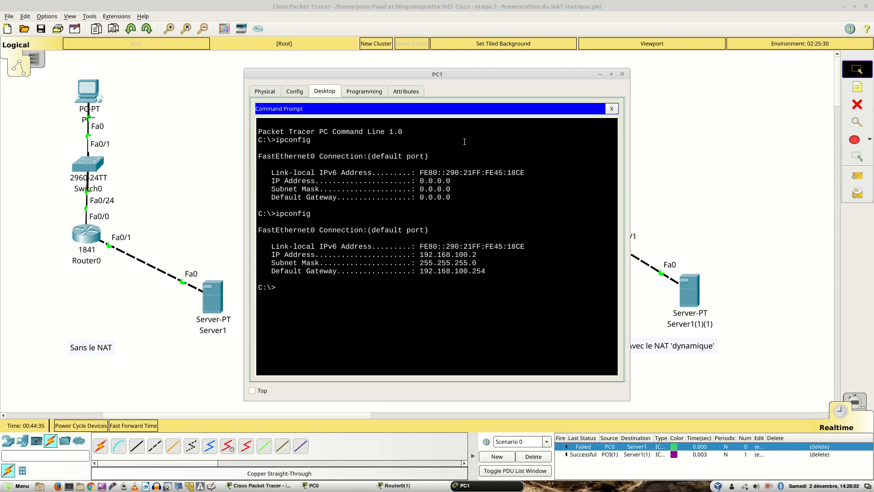
{"action": "left_click_drag", "start_coordinate": [495, 74], "coordinate": [658, 69]}
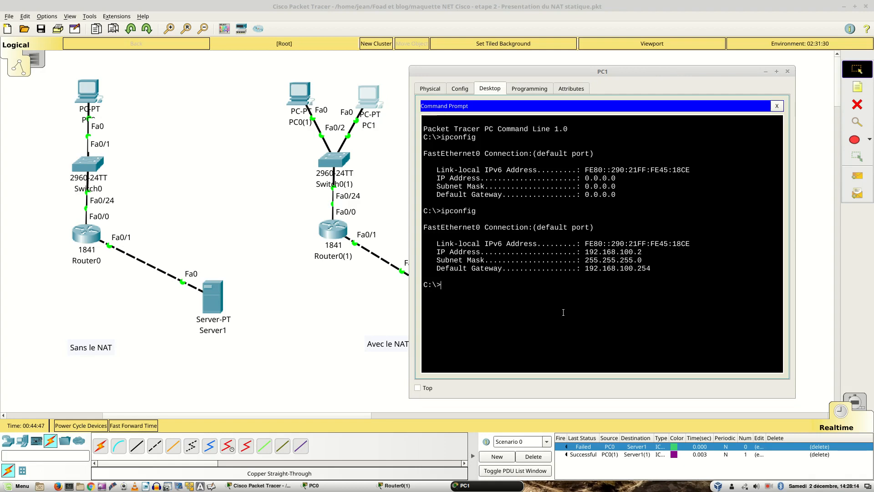
Test PC0(1)'s connectivity by repeating ping 8.8.8.8 from its command prompt, and review the replies.
{"action": "left_click", "coordinate": [293, 101]}
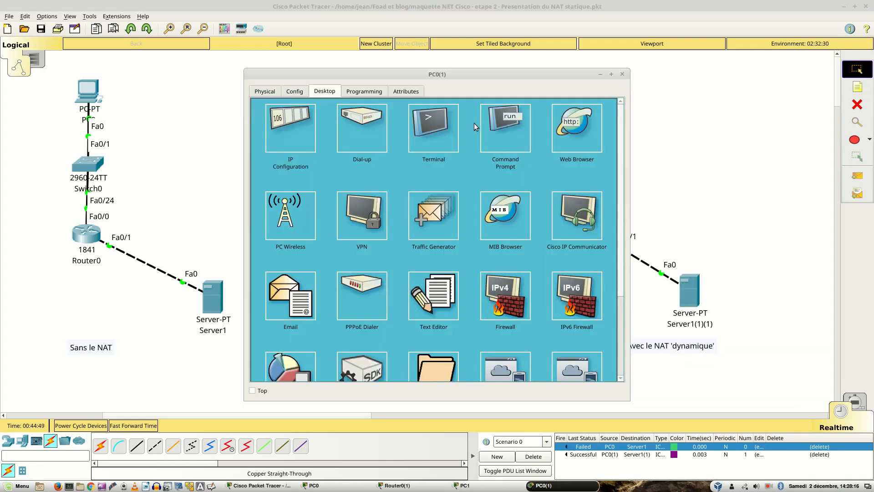
{"action": "left_click", "coordinate": [493, 121]}
{"action": "key", "text": "Up"}
{"action": "key", "text": "Return"}
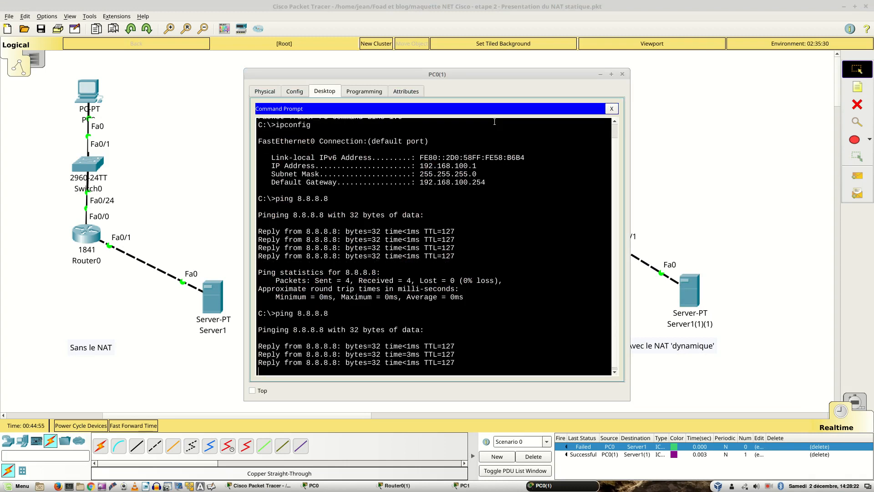
{"action": "scroll", "coordinate": [528, 233], "scroll_direction": "up", "scroll_amount": 1}
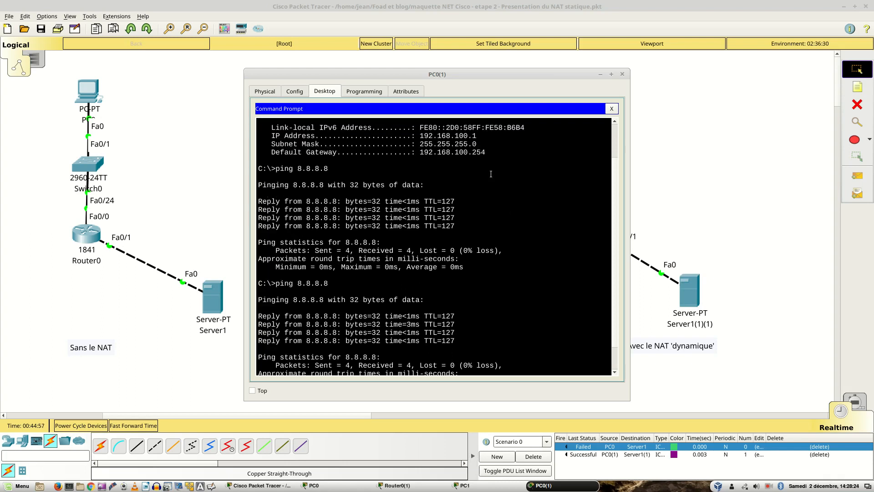
{"action": "scroll", "coordinate": [488, 191], "scroll_direction": "down", "scroll_amount": 1}
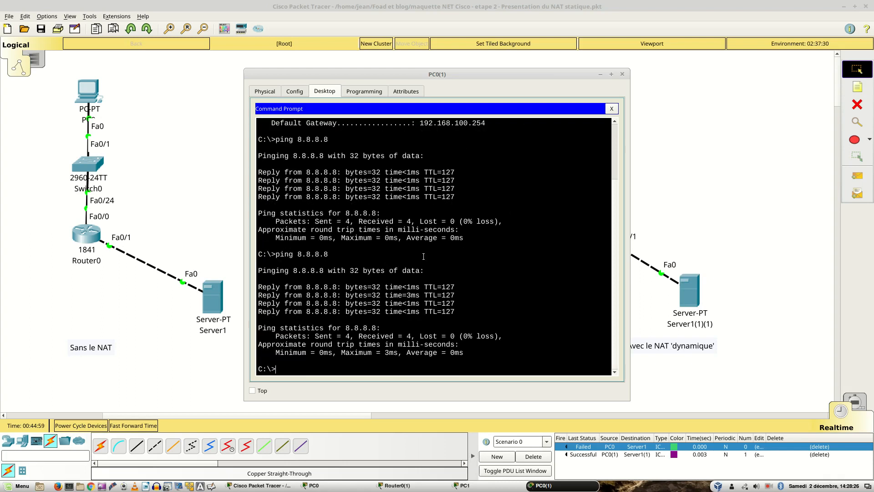
{"action": "left_click", "coordinate": [622, 75]}
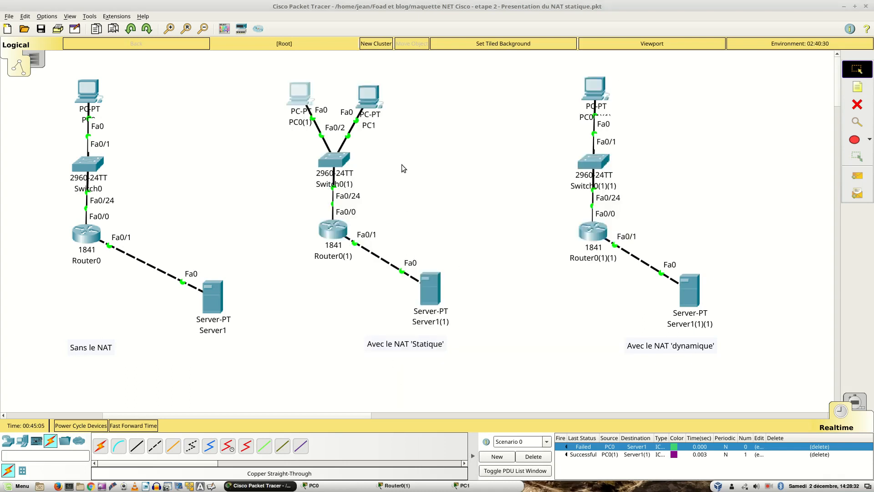
Ping 8.8.8.8 from PC1's command prompt, fast-forward the network time and review the ping statistics.
{"action": "left_click", "coordinate": [373, 109]}
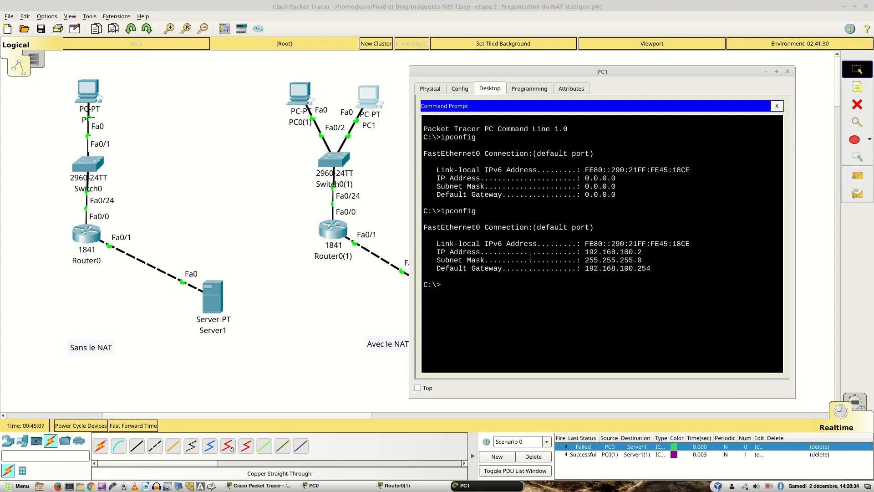
{"action": "type", "text": "ping 8.8.8.8"}
{"action": "key", "text": "Return"}
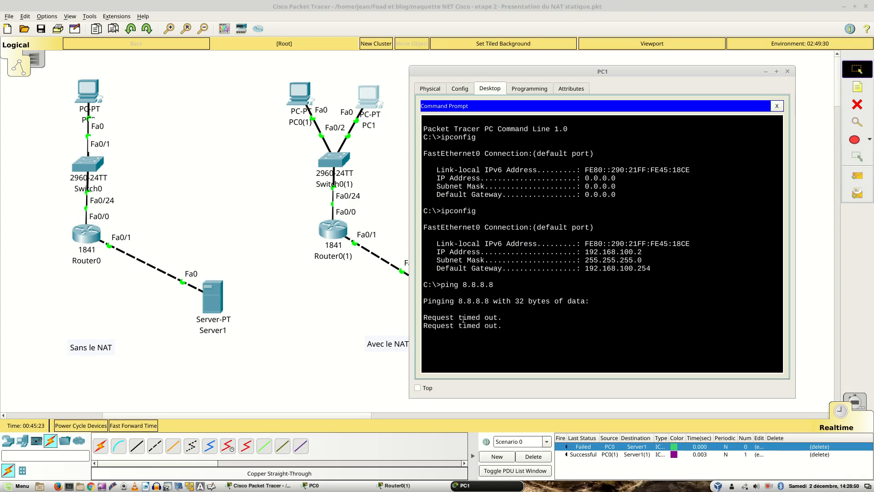
{"action": "left_click", "coordinate": [143, 426]}
{"action": "left_click", "coordinate": [144, 425]}
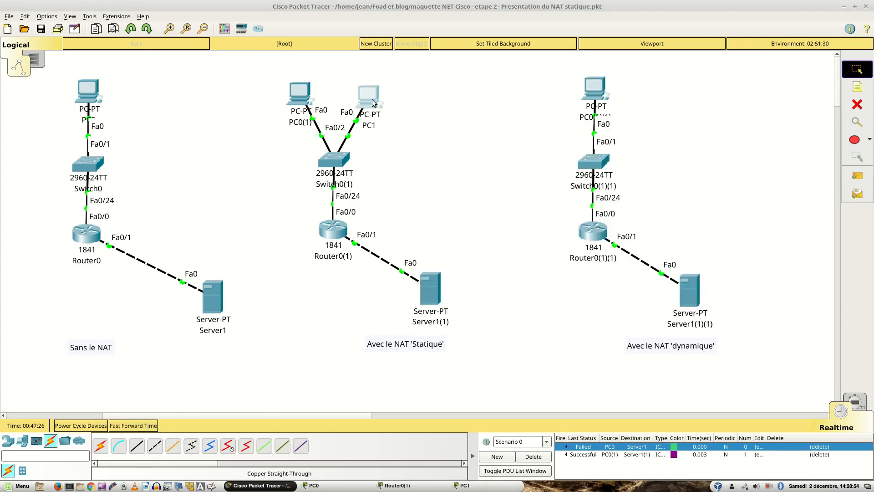
{"action": "left_click", "coordinate": [370, 96]}
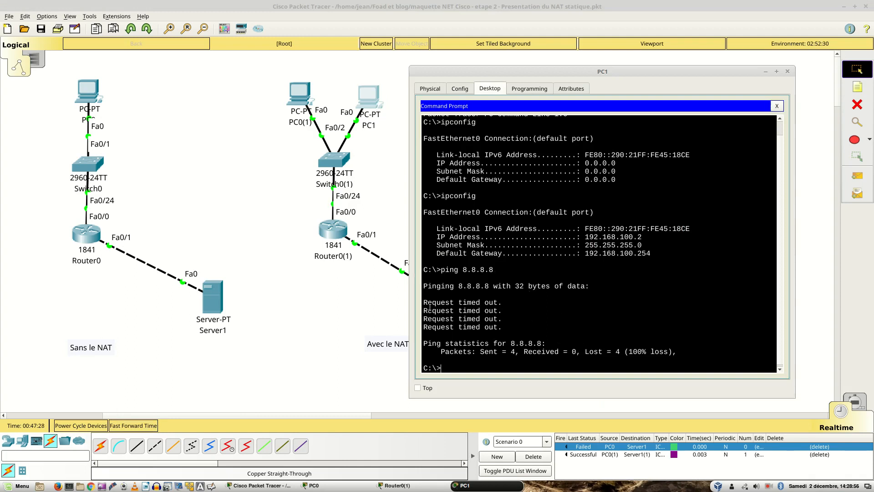
{"action": "left_click", "coordinate": [787, 71]}
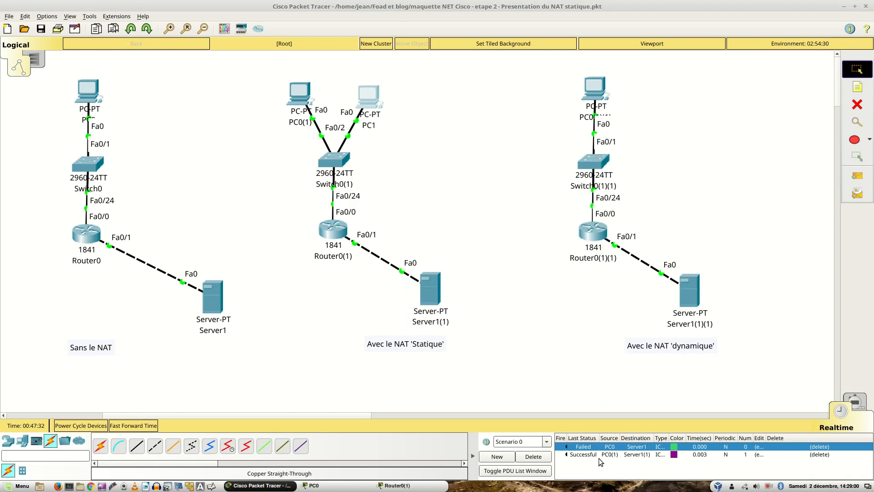
Delete the current PDU scenario and switch to simulation mode with the event panel hidden.
{"action": "left_click", "coordinate": [538, 456]}
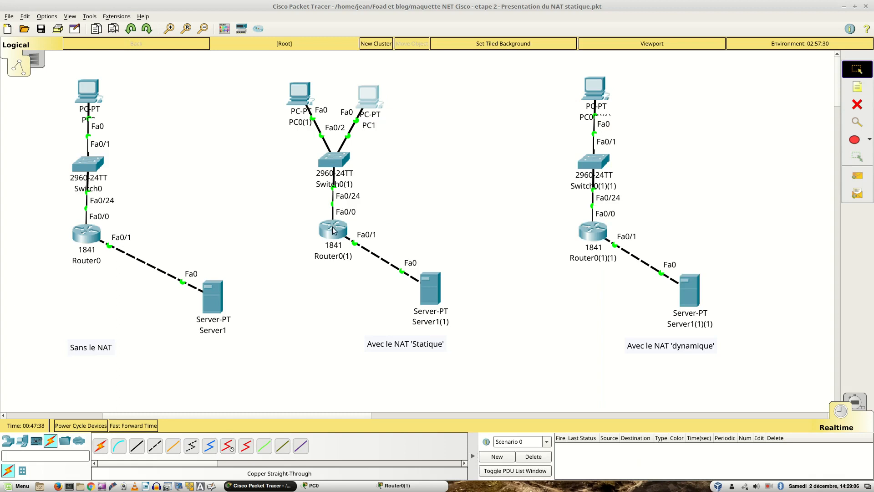
{"action": "left_click", "coordinate": [858, 398]}
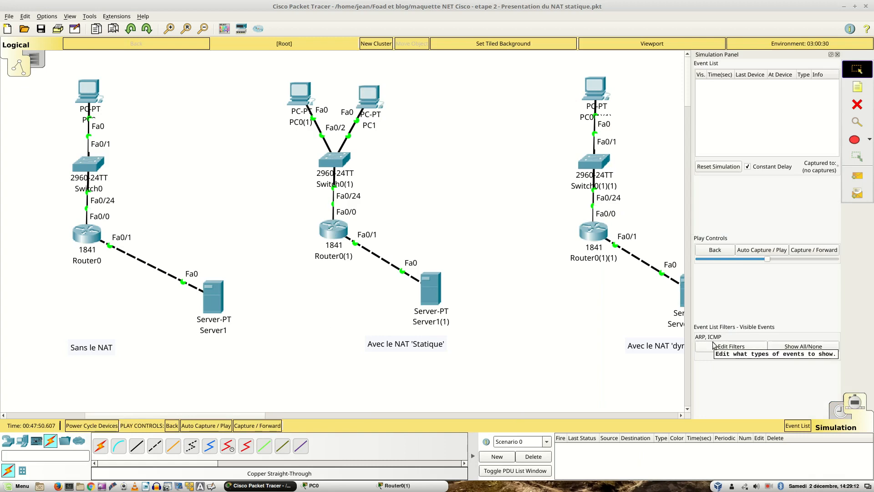
{"action": "left_click", "coordinate": [837, 54]}
Add a simple PDU from PC1 to Server1(1) in the static NAT topology.
{"action": "left_click", "coordinate": [856, 176]}
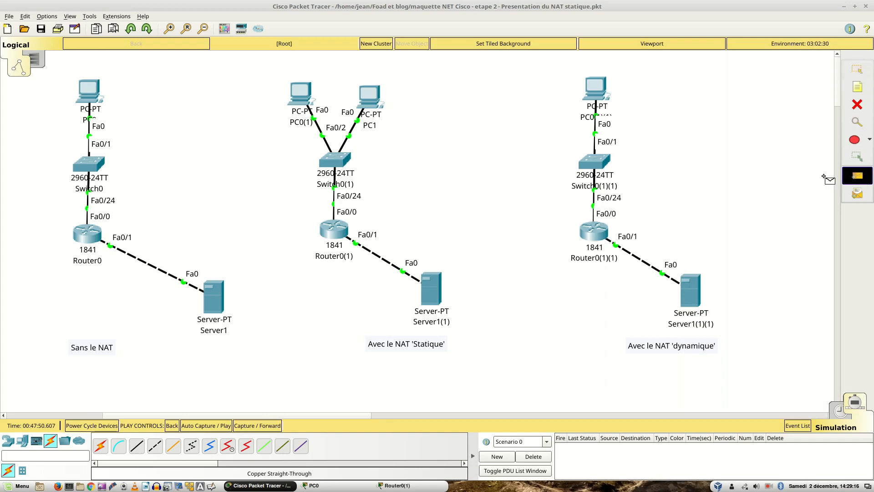
{"action": "left_click", "coordinate": [369, 96]}
{"action": "left_click", "coordinate": [430, 287]}
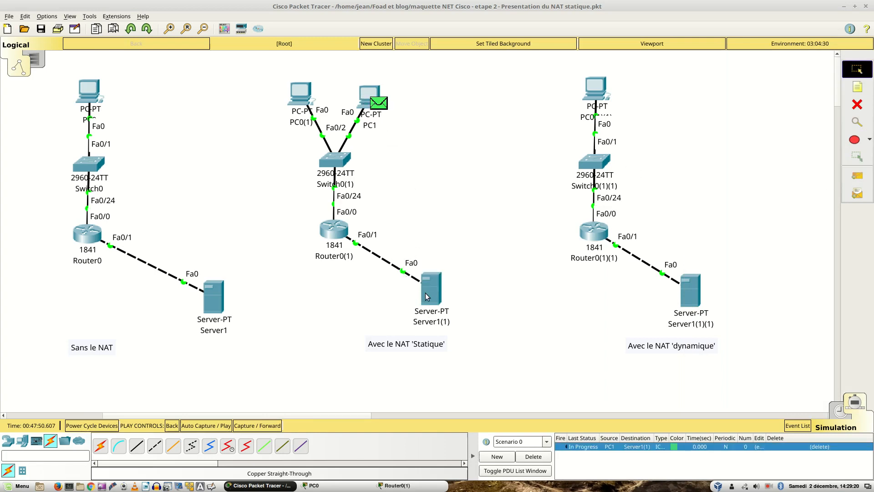
Inspect the outgoing PDU's OSI layer information at PC1 and advance the simulation by one event.
{"action": "left_click", "coordinate": [384, 103]}
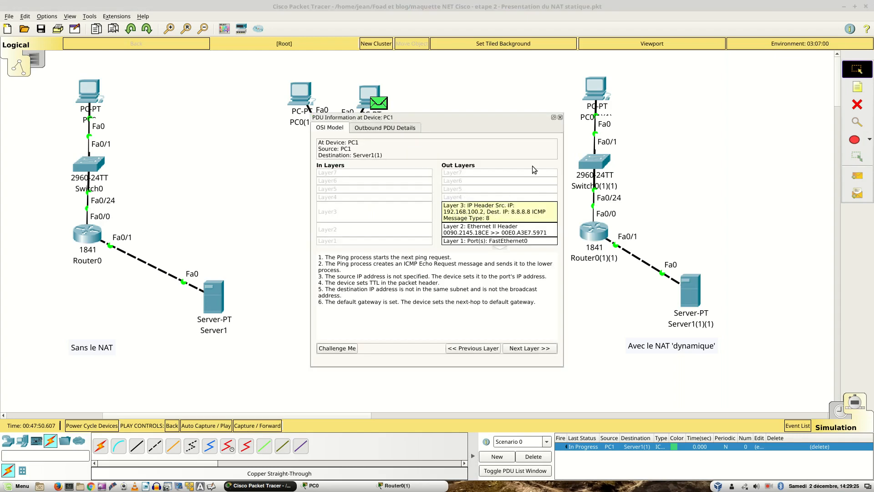
{"action": "left_click", "coordinate": [560, 116]}
{"action": "left_click", "coordinate": [259, 427]}
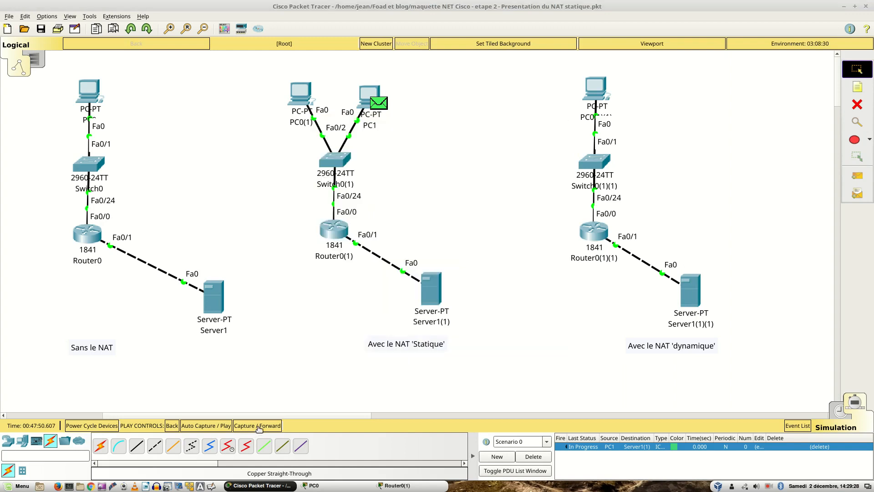
Inspect the inbound and outbound Layer 3 details of the PDU at Router0(1).
{"action": "left_click", "coordinate": [343, 238]}
{"action": "left_click", "coordinate": [359, 215]}
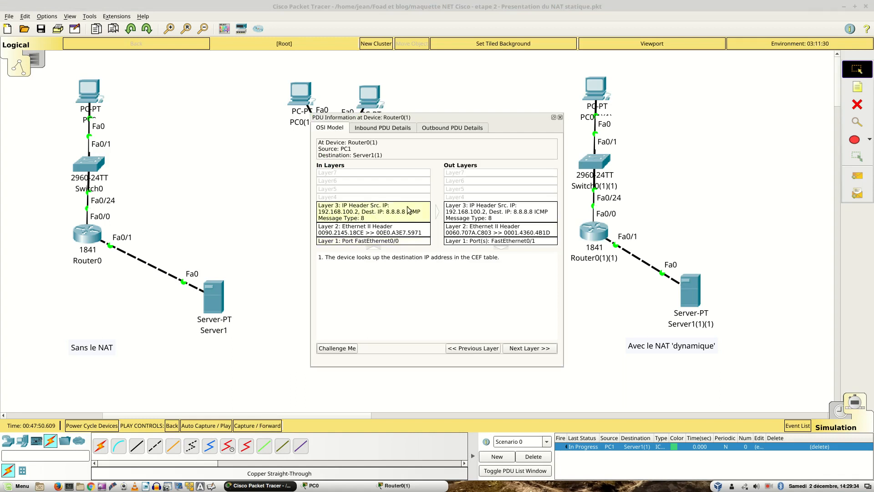
{"action": "left_click", "coordinate": [484, 211]}
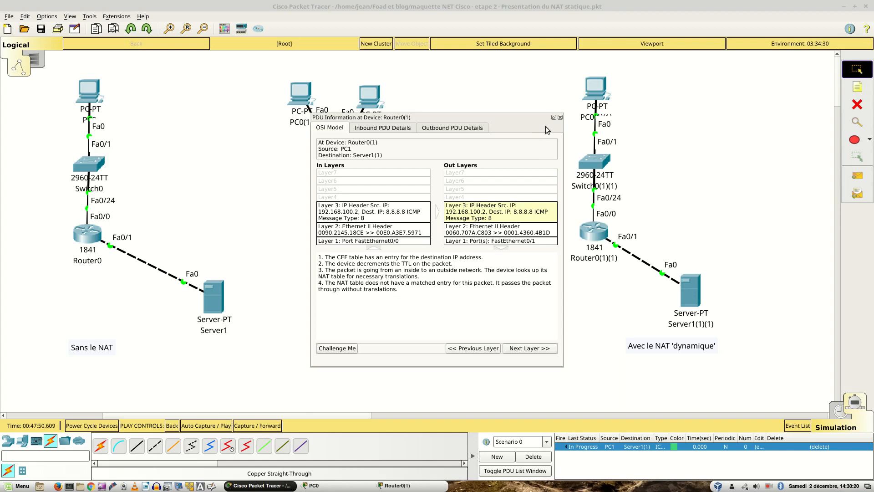
{"action": "left_click", "coordinate": [561, 117]}
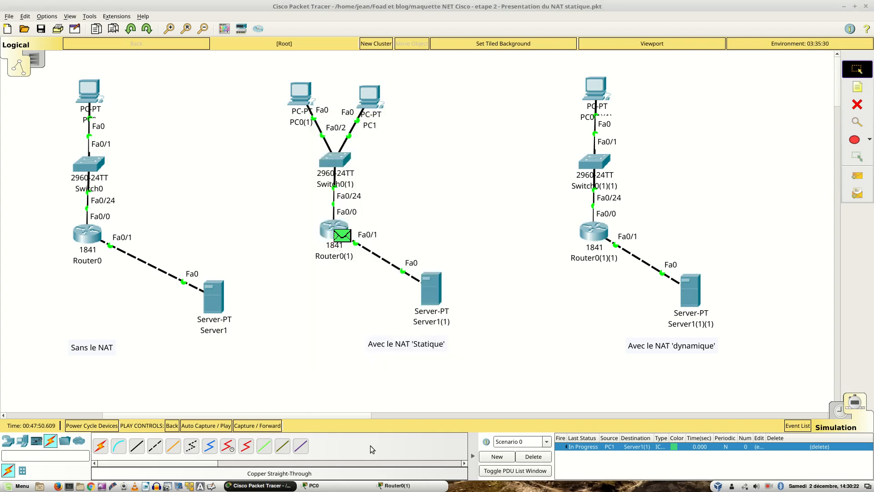
Advance the simulation by one event and inspect the PDU's inbound and outbound Layer 3 processing at Server1(1).
{"action": "left_click", "coordinate": [281, 425]}
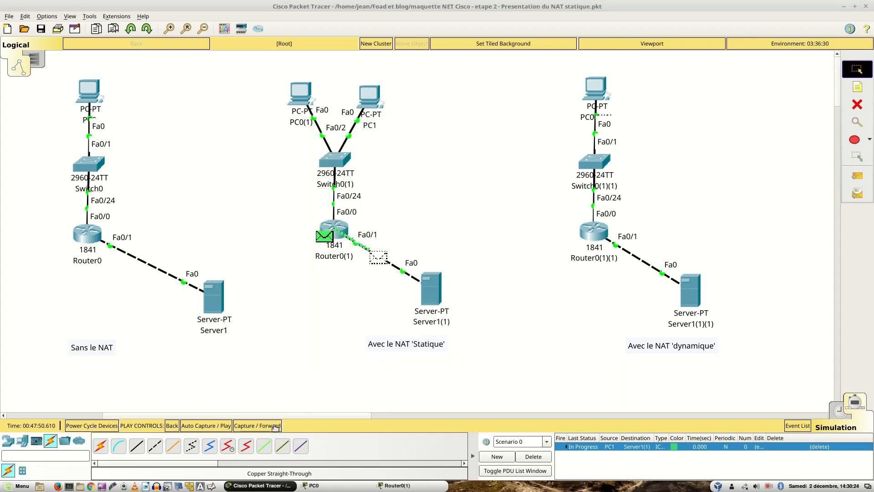
{"action": "left_click", "coordinate": [438, 293]}
{"action": "left_click", "coordinate": [410, 220]}
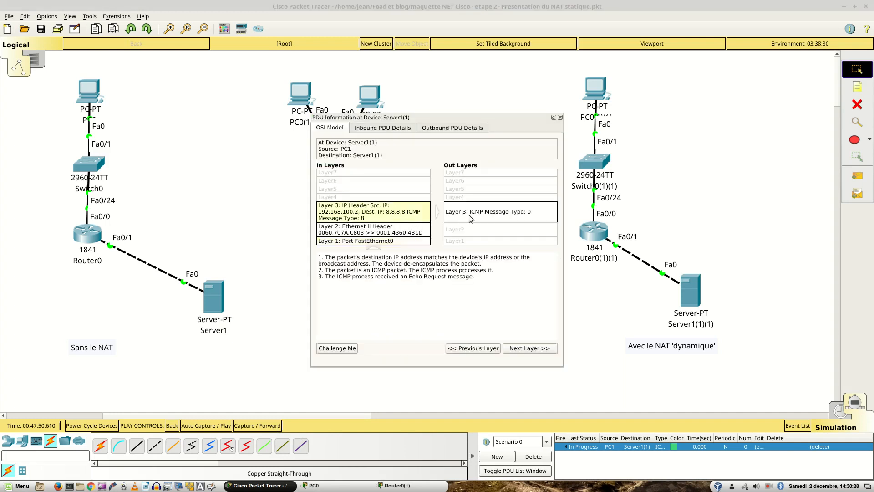
{"action": "left_click", "coordinate": [479, 215]}
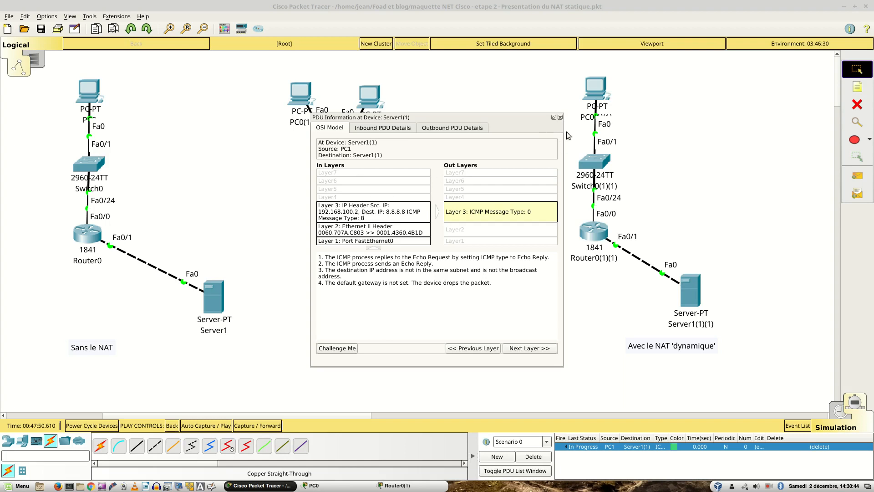
{"action": "left_click", "coordinate": [559, 117]}
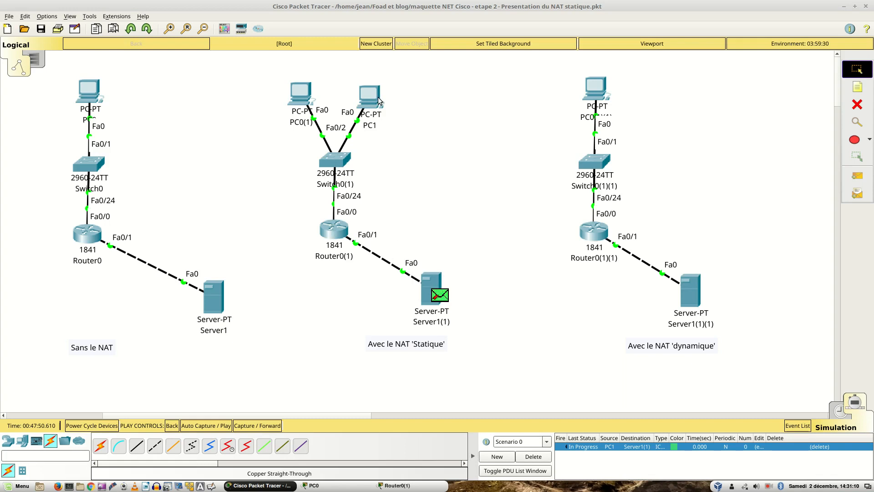
Delete the current PDU scenario, and open Router0(1)'s command line in a wider window in privileged mode.
{"action": "left_click", "coordinate": [532, 456]}
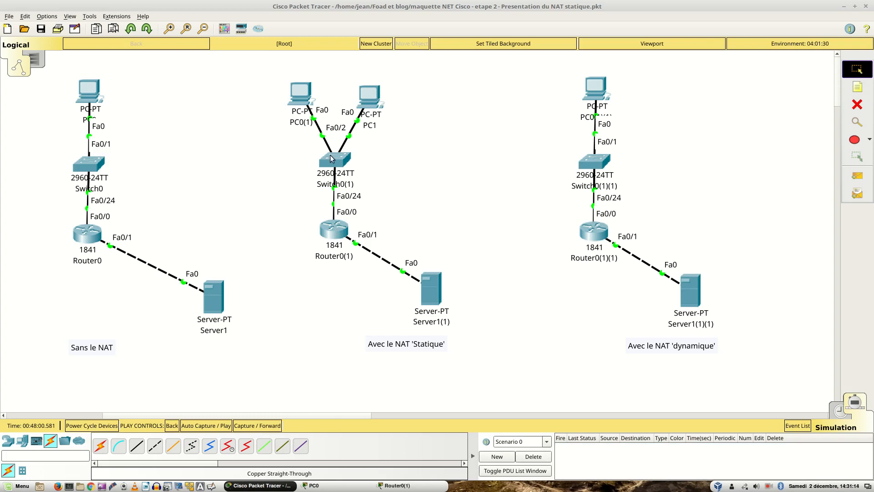
{"action": "left_click", "coordinate": [336, 232]}
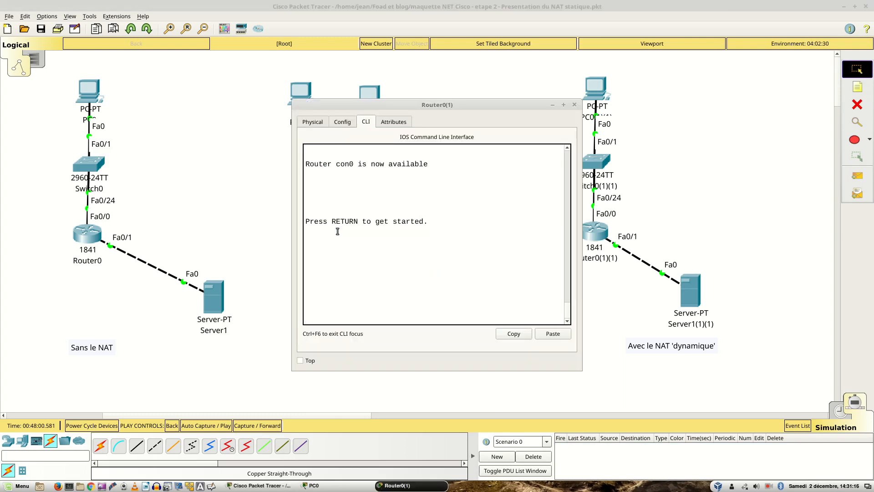
{"action": "left_click_drag", "start_coordinate": [292, 232], "coordinate": [120, 232]}
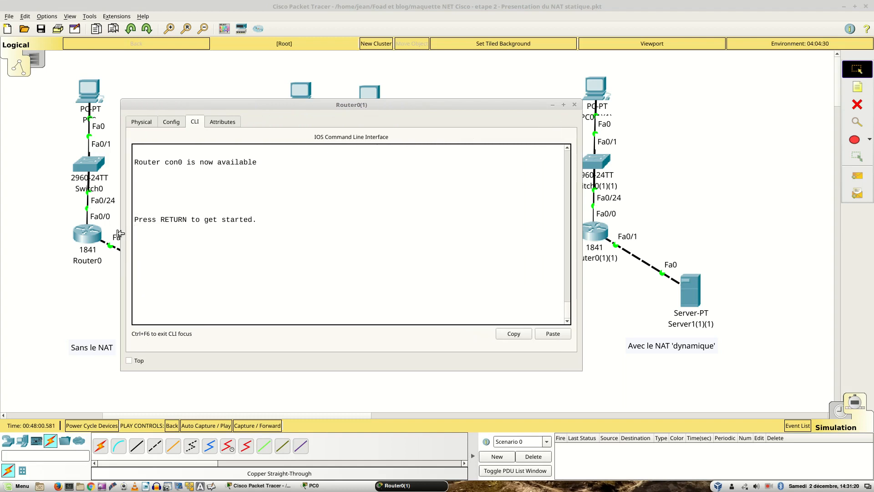
{"action": "key", "text": "Return"}
{"action": "key", "text": "Return"}
{"action": "key", "text": "Return"}
{"action": "type", "text": "en"}
{"action": "key", "text": "Return"}
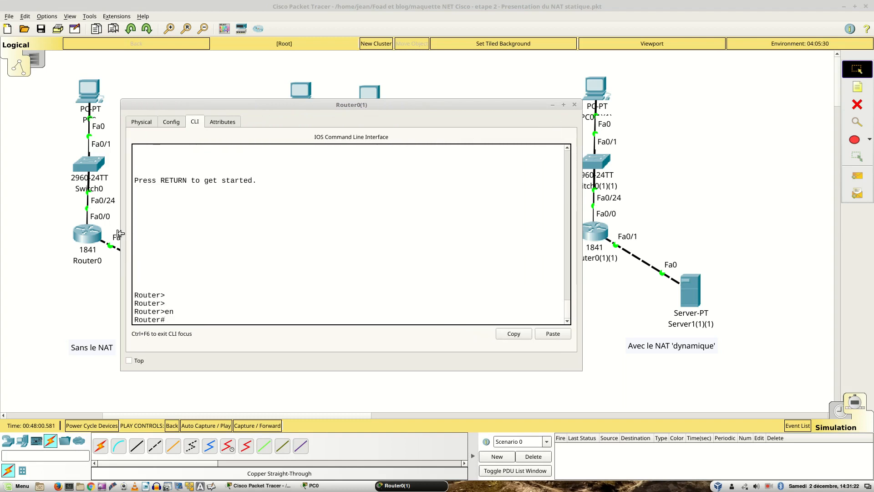
Try to display Router0(1)'s running configuration from global configuration mode, and return to privileged mode.
{"action": "type", "text": "conf t"}
{"action": "key", "text": "Return"}
{"action": "type", "text": "sh "}
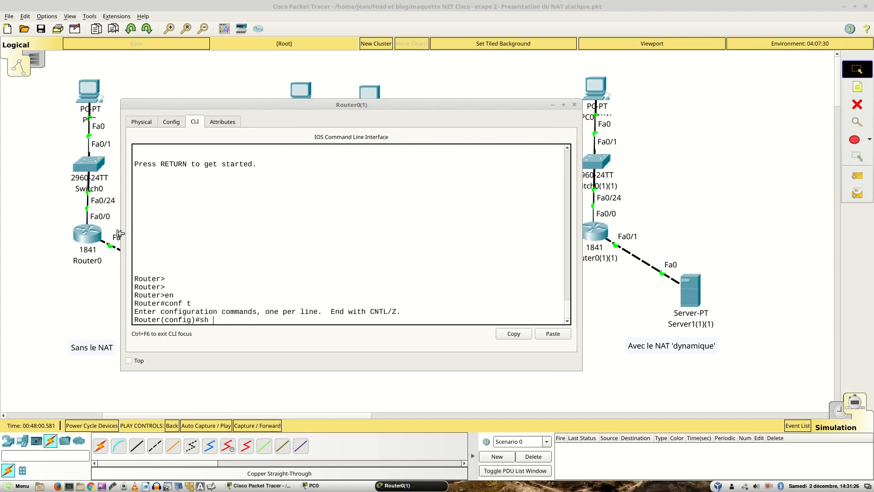
{"action": "type", "text": "run"}
{"action": "key", "text": "Return"}
{"action": "key", "text": "Up"}
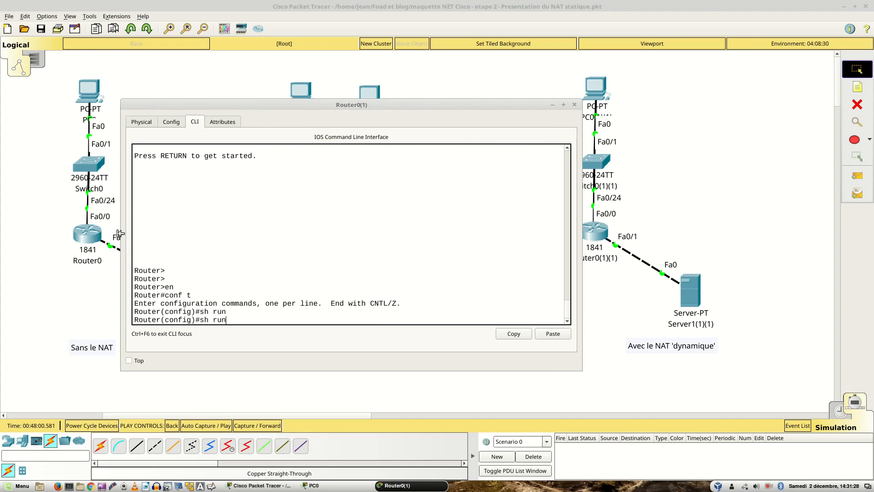
{"action": "key", "text": "Return"}
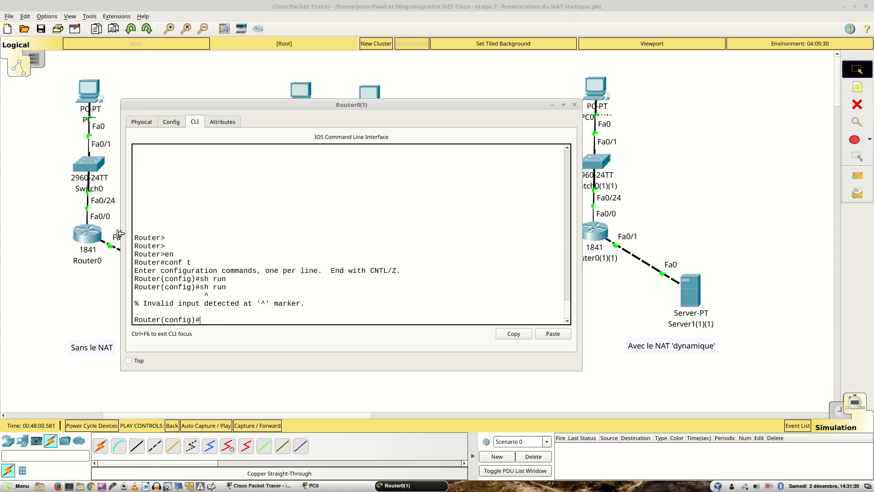
{"action": "type", "text": "exit"}
{"action": "key", "text": "Return"}
{"action": "key", "text": "Return"}
{"action": "key", "text": "Return"}
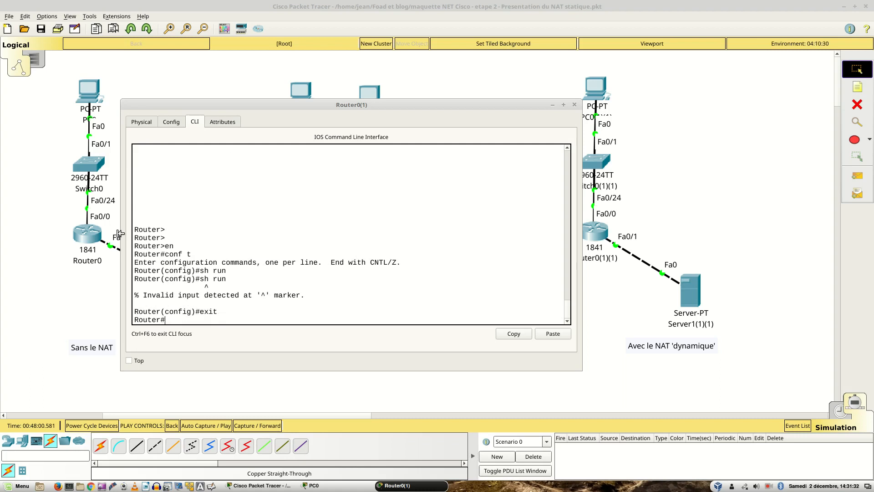
Display Router0(1)'s running configuration with sh run and copy its static NAT line for 192.168.100.1.
{"action": "type", "text": "sh run"}
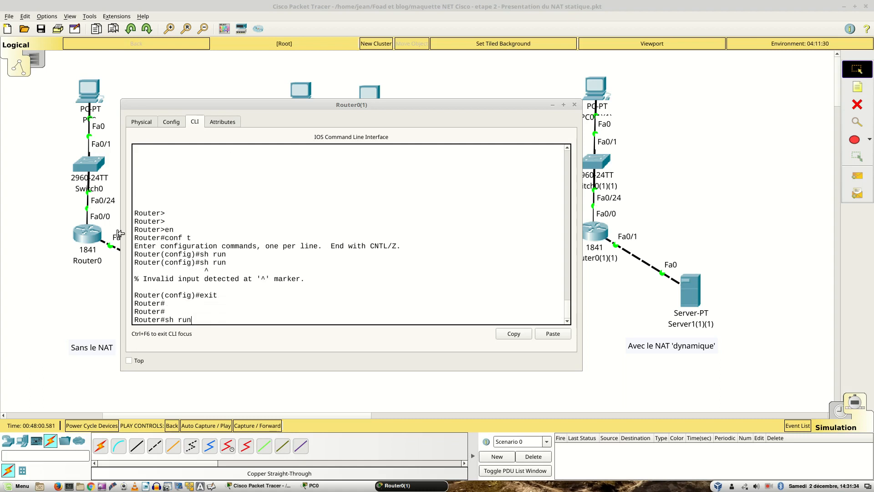
{"action": "key", "text": "Return"}
{"action": "key", "text": "space"}
{"action": "key", "text": "space"}
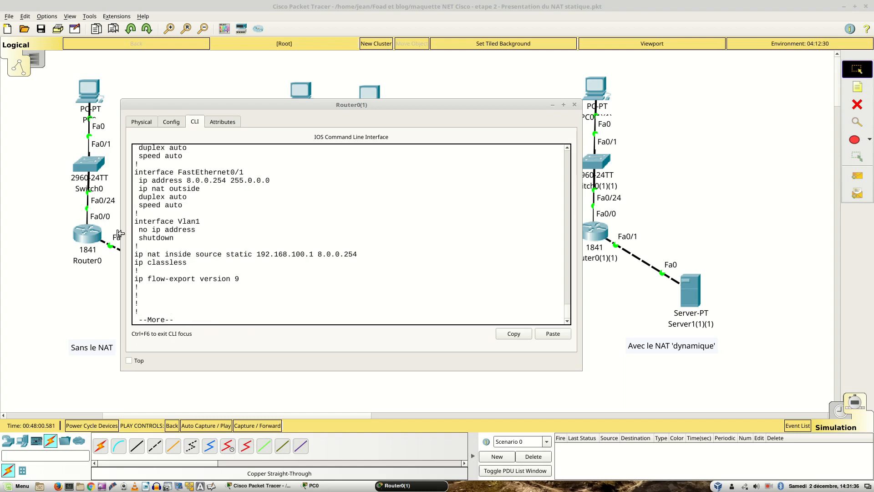
{"action": "triple_click", "coordinate": [139, 255]}
{"action": "right_click", "coordinate": [147, 256]}
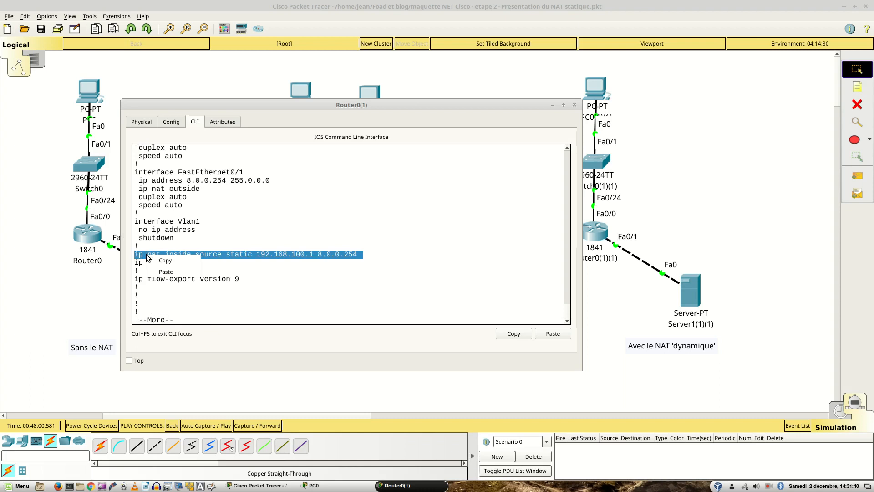
{"action": "left_click", "coordinate": [165, 261]}
{"action": "left_click", "coordinate": [231, 307]}
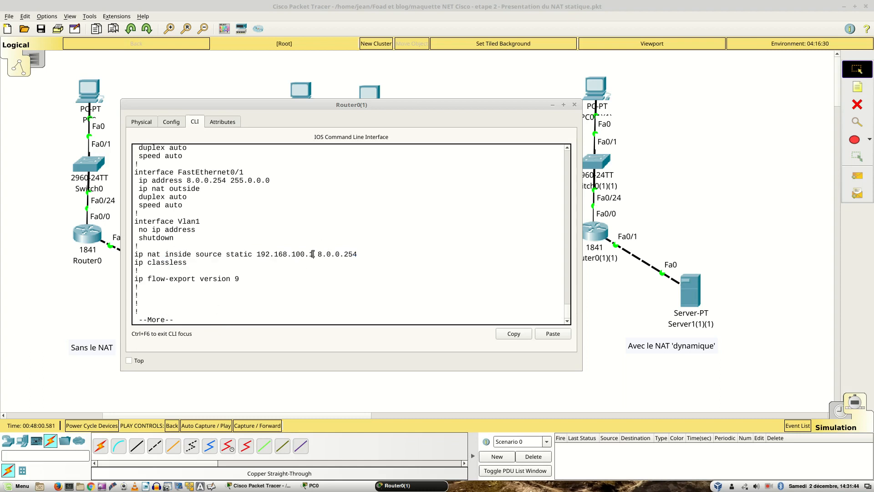
{"action": "left_click_drag", "start_coordinate": [312, 254], "coordinate": [305, 254]}
{"action": "key", "text": "q"}
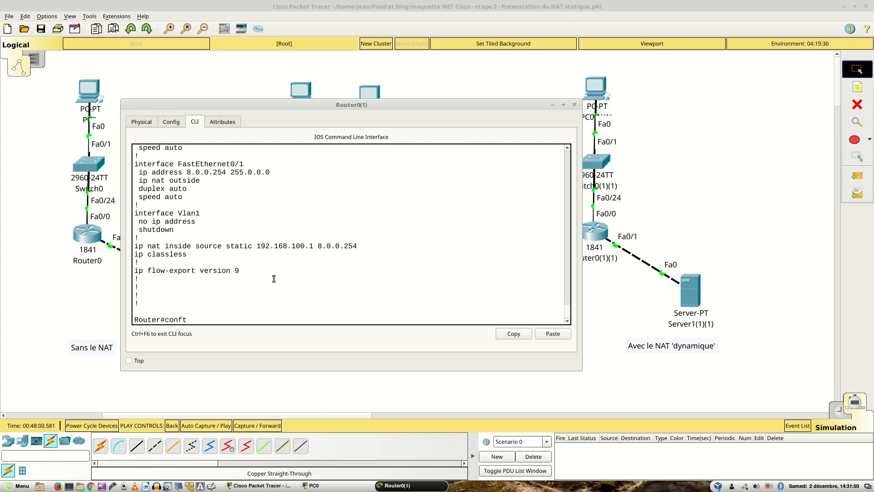
Switch the network to realtime mode and enter global configuration mode on Router0(1) with conf t.
{"action": "type", "text": "conft"}
{"action": "key", "text": "Return"}
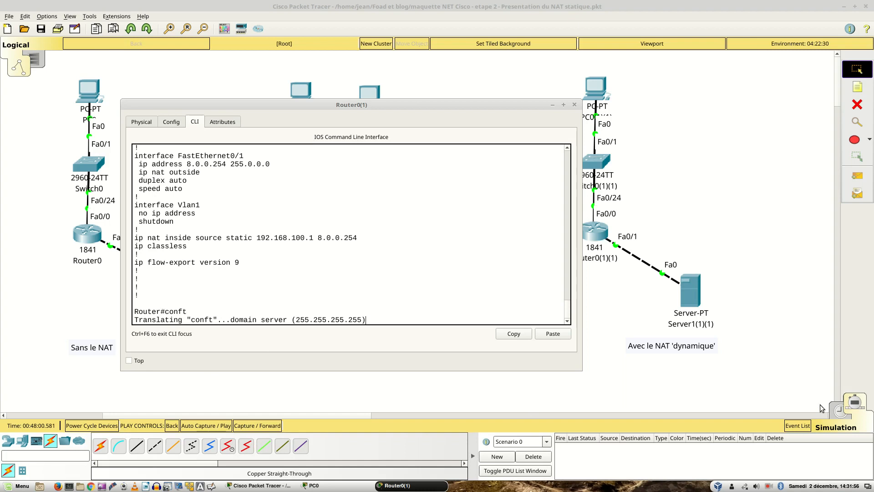
{"action": "left_click", "coordinate": [837, 411]}
{"action": "left_click", "coordinate": [837, 411]}
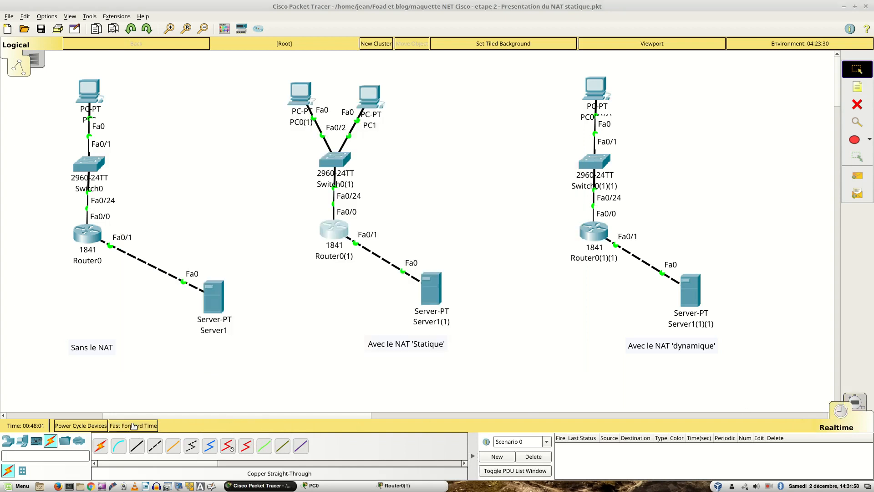
{"action": "left_click", "coordinate": [340, 233]}
{"action": "left_click", "coordinate": [287, 245]}
{"action": "type", "text": "conf"}
{"action": "key", "text": "Return"}
{"action": "key", "text": "Return"}
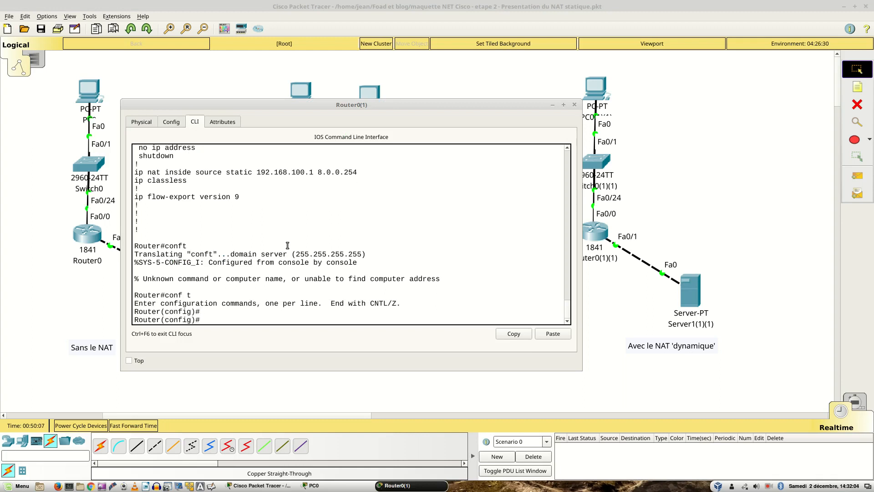
Re-enter the copied NAT line on Router0(1), add a static inside source translation from 192.168.100.2 to 8.0.0.254, and leave configuration mode.
{"action": "right_click", "coordinate": [286, 244]}
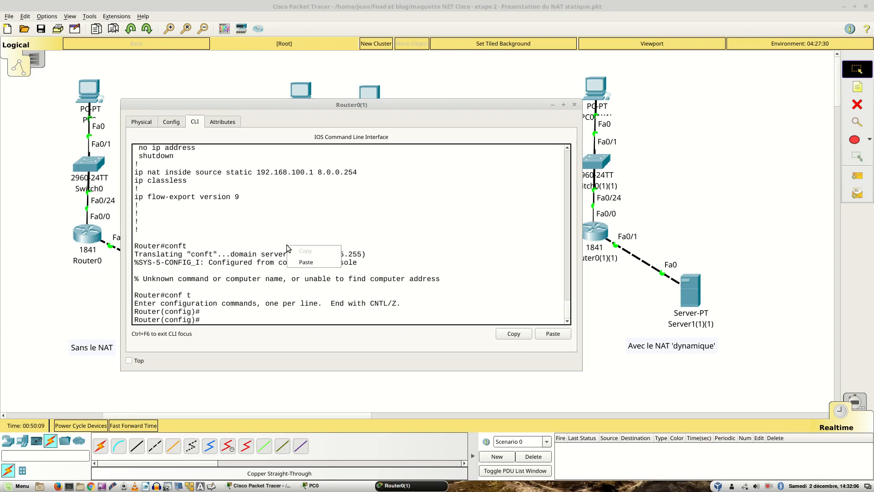
{"action": "left_click", "coordinate": [301, 262]}
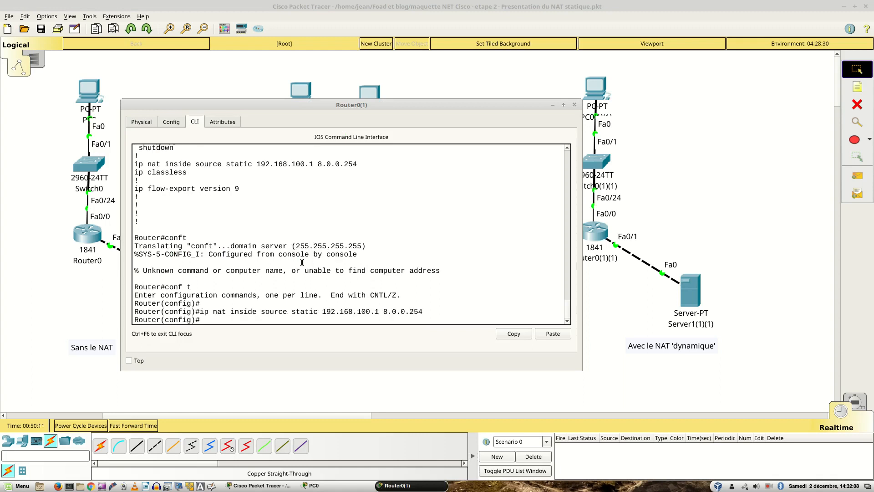
{"action": "key", "text": "Up"}
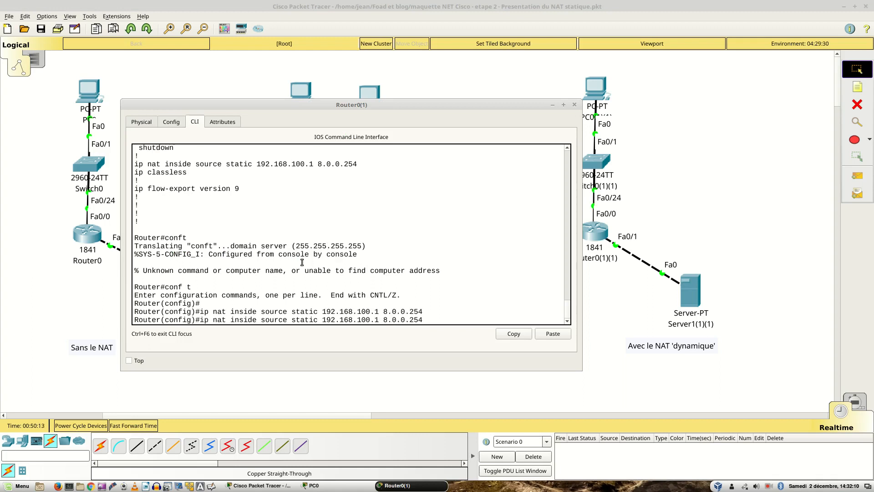
{"action": "key", "text": "BackSpace"}
{"action": "type", "text": "2"}
{"action": "key", "text": "Return"}
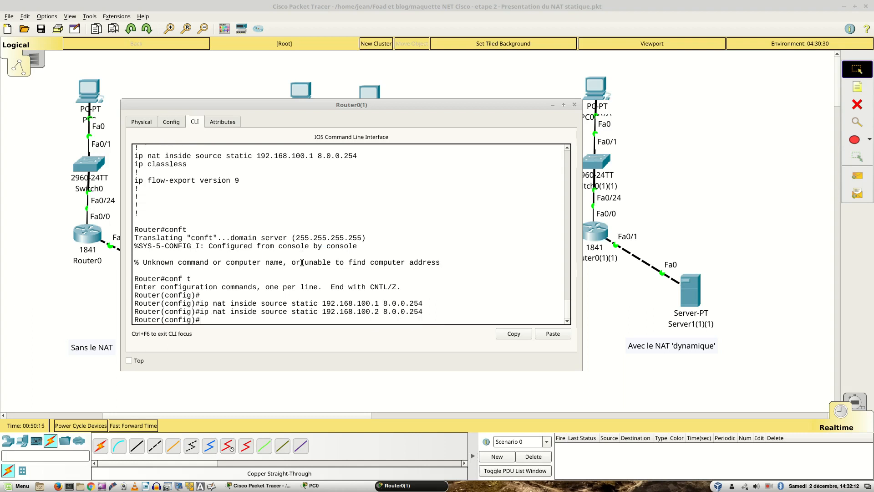
{"action": "key", "text": "Return"}
{"action": "key", "text": "Return"}
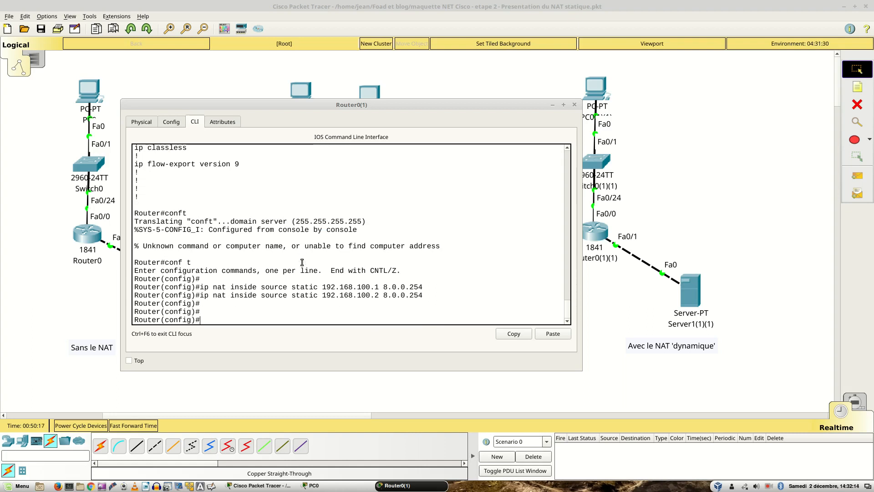
{"action": "key", "text": "Return"}
{"action": "type", "text": "end"}
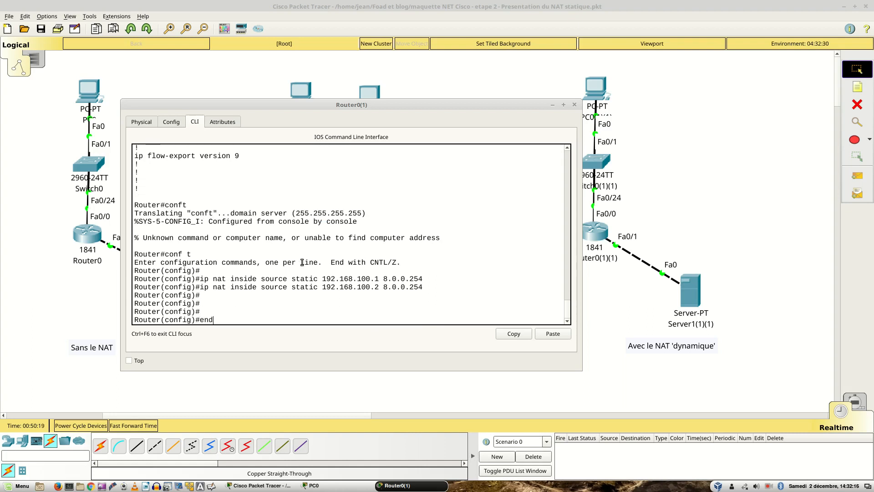
{"action": "key", "text": "Return"}
{"action": "key", "text": "Return"}
{"action": "key", "text": "Return"}
{"action": "key", "text": "Return"}
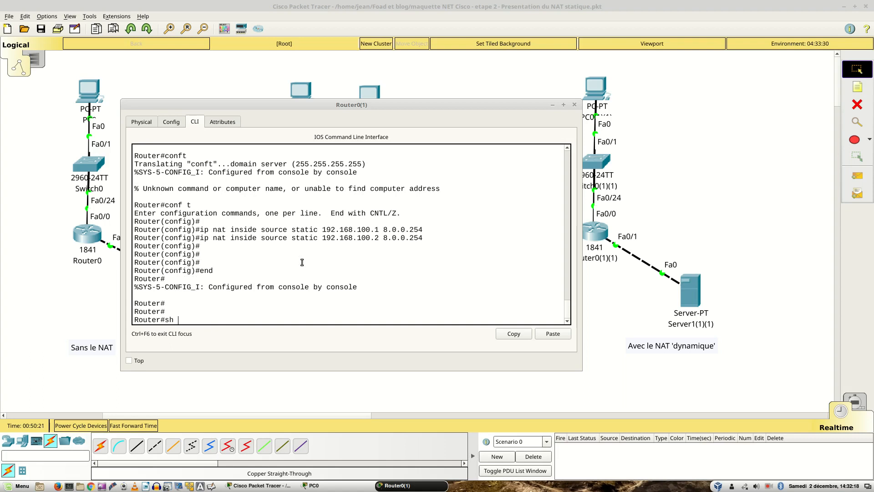
Check the static NAT entries for 192.168.100.1 and 192.168.100.2 in Router0(1)'s running configuration, and close the router window.
{"action": "type", "text": "sh run"}
{"action": "key", "text": "Return"}
{"action": "key", "text": "space"}
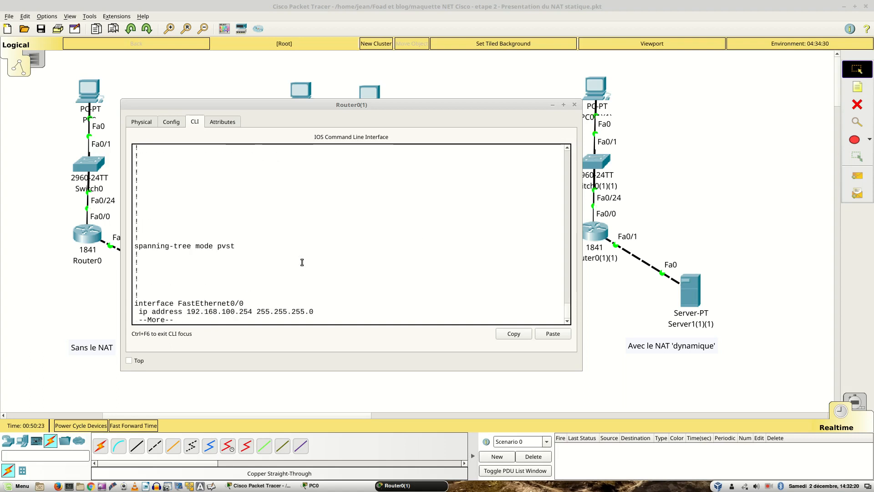
{"action": "key", "text": "space"}
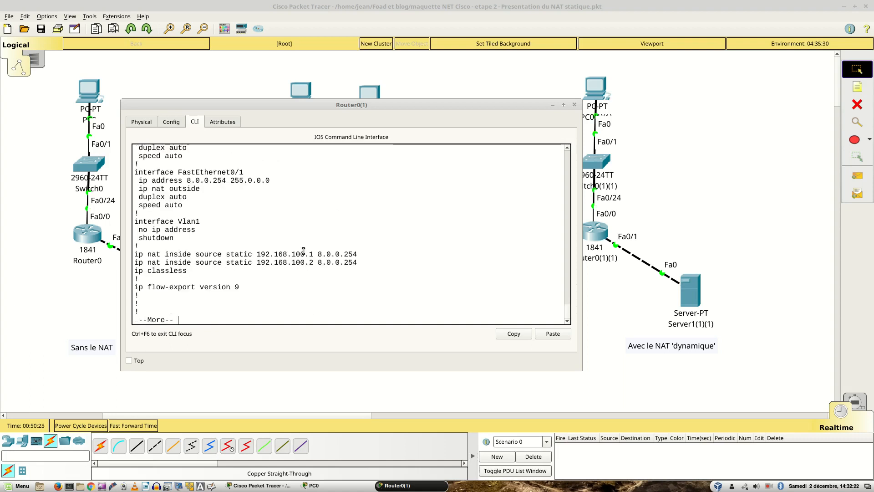
{"action": "left_click", "coordinate": [303, 251]}
{"action": "triple_click", "coordinate": [304, 254]}
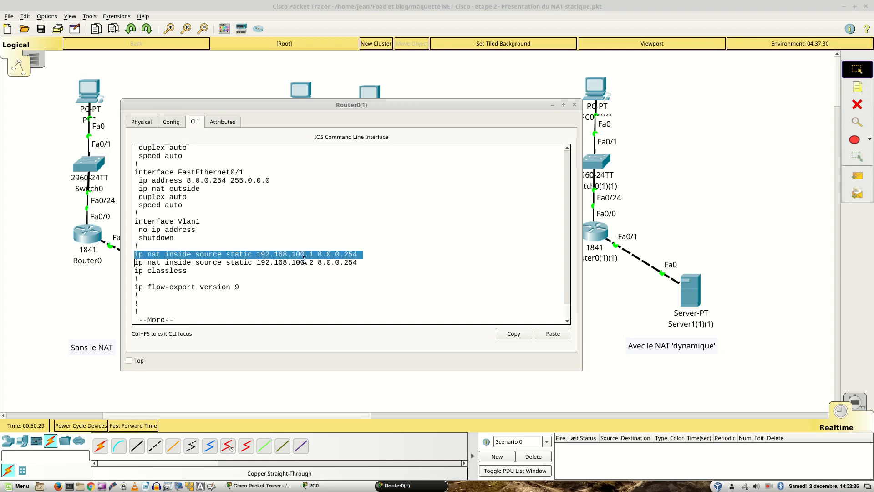
{"action": "triple_click", "coordinate": [304, 263]}
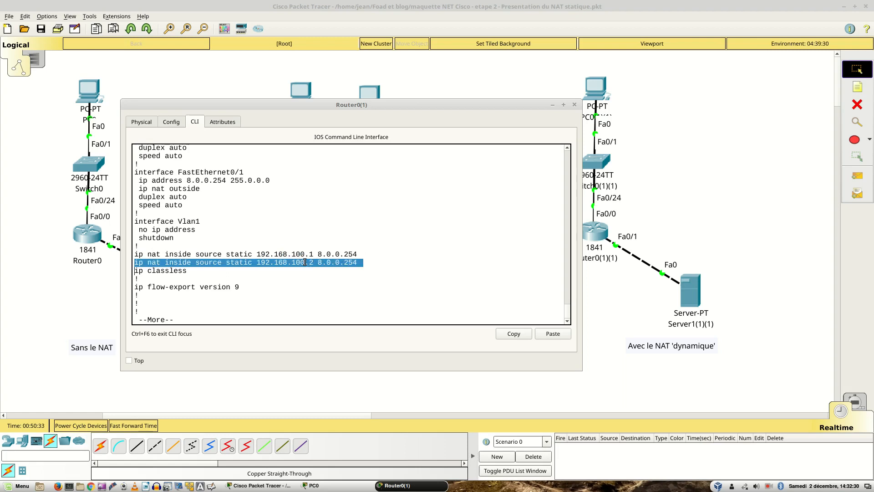
{"action": "left_click", "coordinate": [574, 104]}
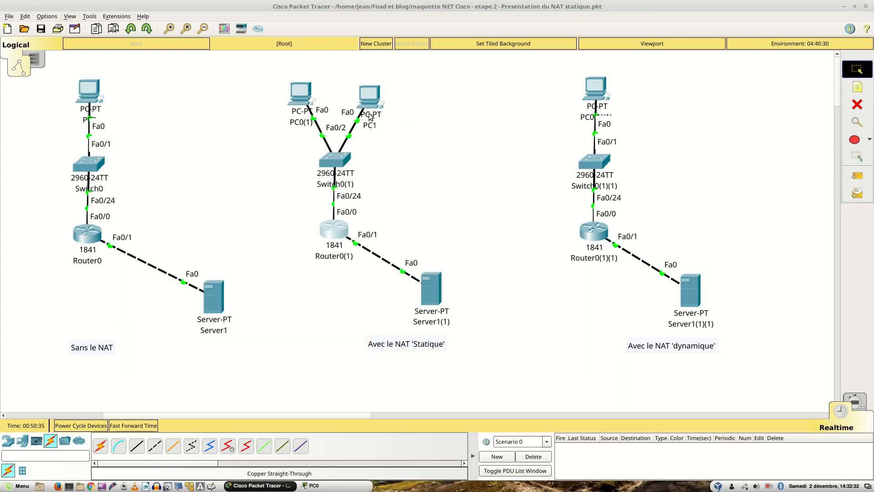
Switch the network to simulation mode, hide the simulation panel, and add a simple PDU from PC1 to Server1(1).
{"action": "left_click", "coordinate": [859, 397]}
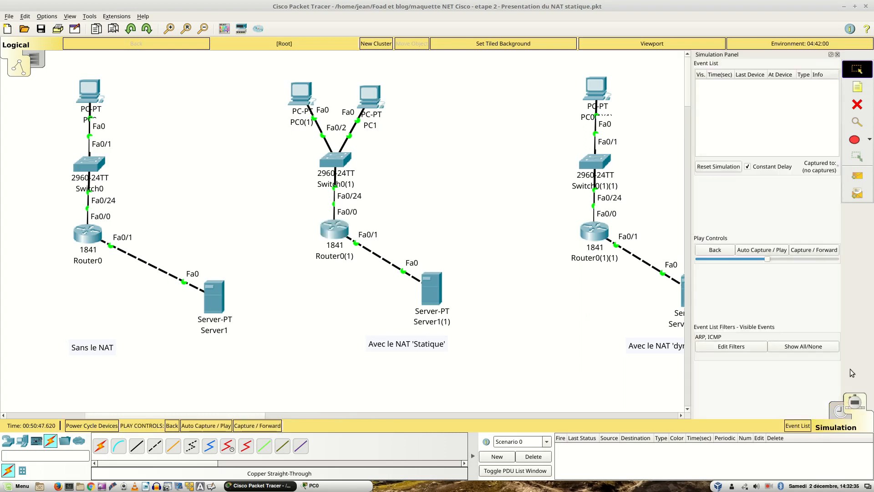
{"action": "left_click", "coordinate": [837, 54]}
{"action": "left_click", "coordinate": [857, 175]}
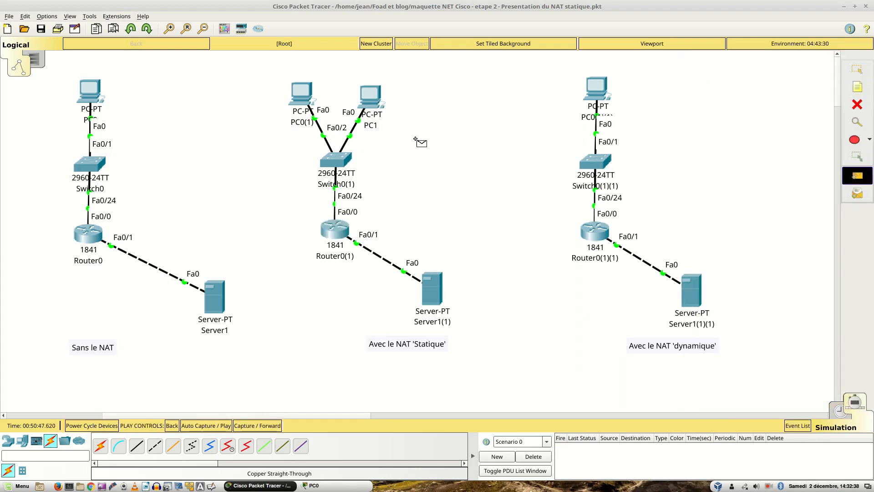
{"action": "left_click", "coordinate": [372, 97]}
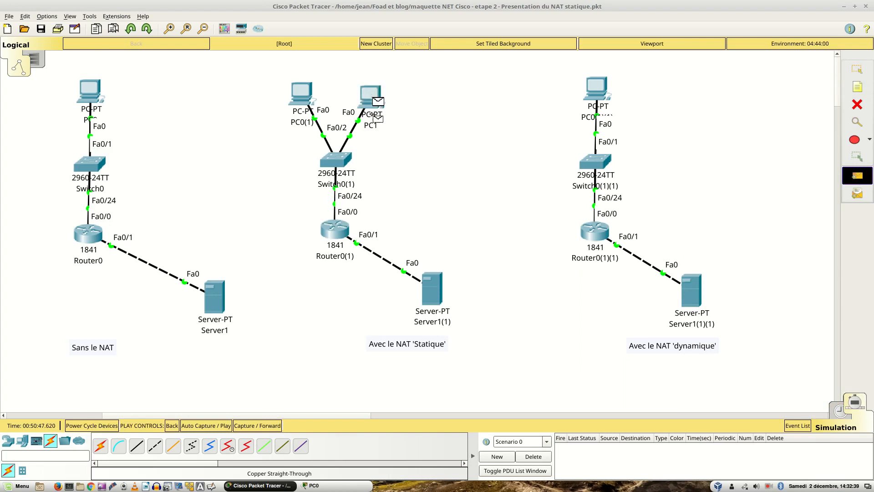
{"action": "left_click", "coordinate": [430, 295]}
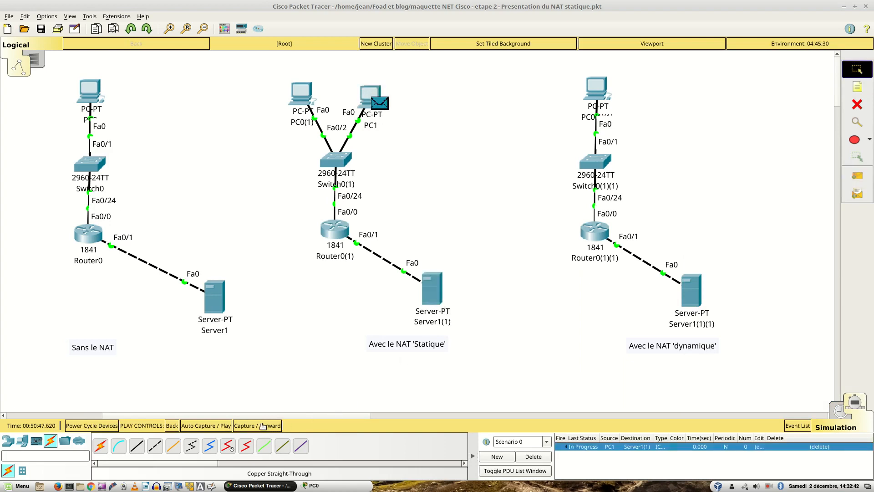
Advance the simulation until the PDU reaches Router0(1), examine its outgoing Layer 3 NAT translation details, and close the PDU information.
{"action": "left_click", "coordinate": [263, 425]}
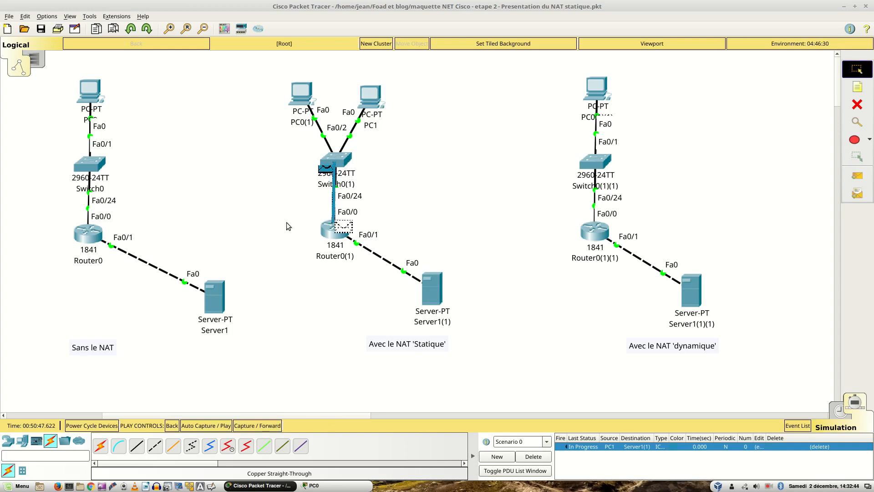
{"action": "left_click", "coordinate": [343, 228]}
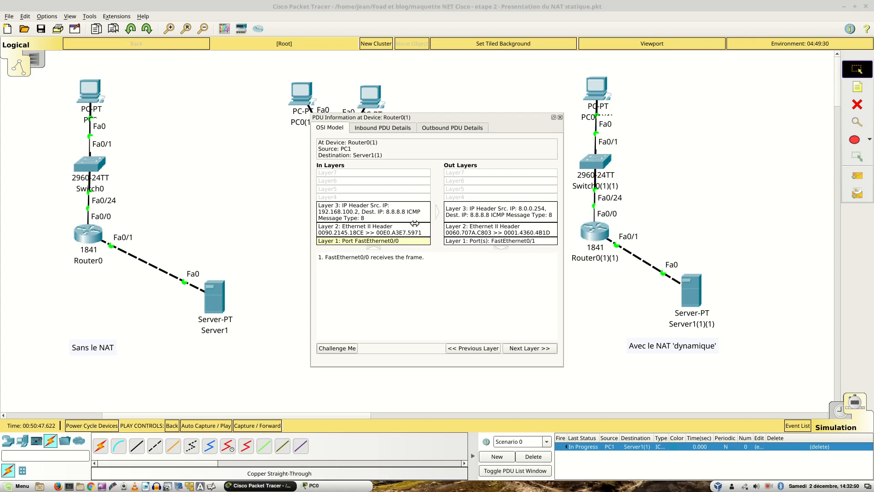
{"action": "left_click", "coordinate": [509, 211]}
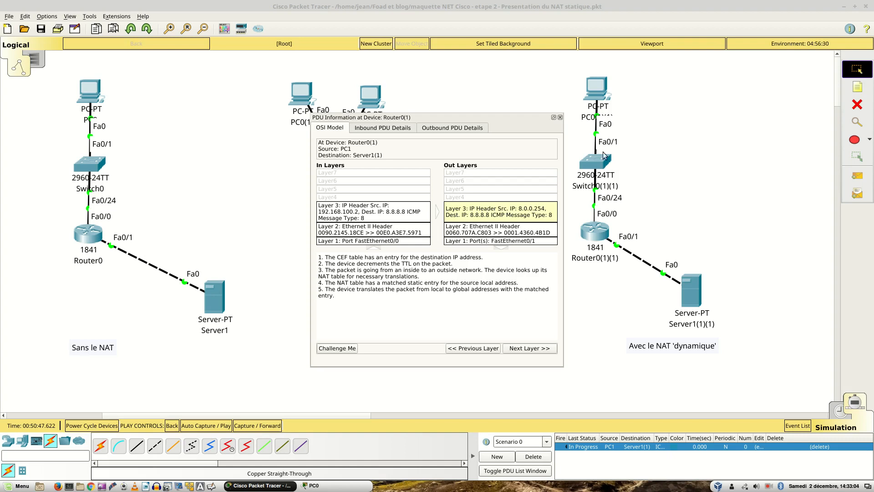
{"action": "left_click", "coordinate": [560, 117]}
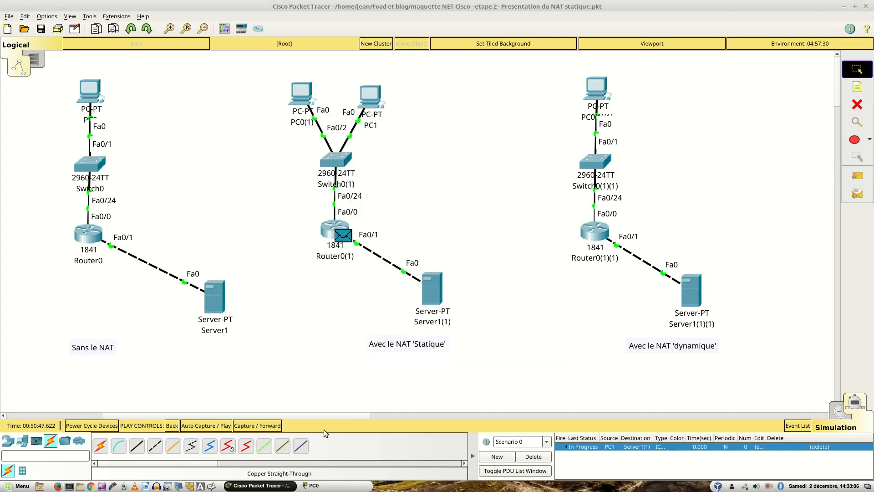
Step the simulation forward until the PDU reaches Server1(1) and its reply returns to PC1, and delete the scenario.
{"action": "left_click", "coordinate": [265, 424]}
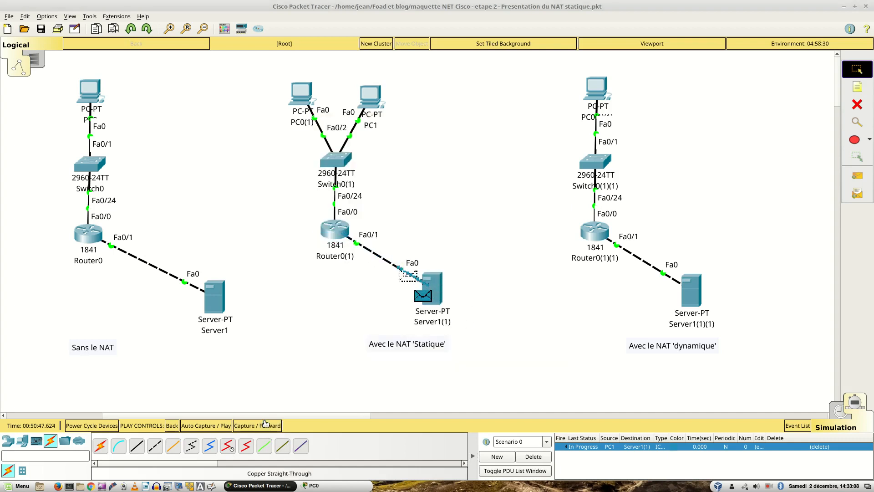
{"action": "left_click", "coordinate": [266, 424]}
{"action": "left_click", "coordinate": [266, 423]}
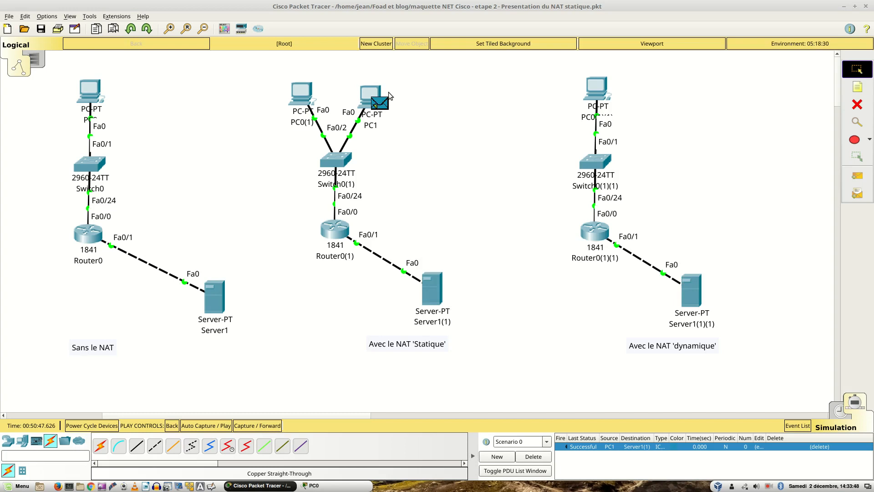
{"action": "left_click", "coordinate": [549, 458]}
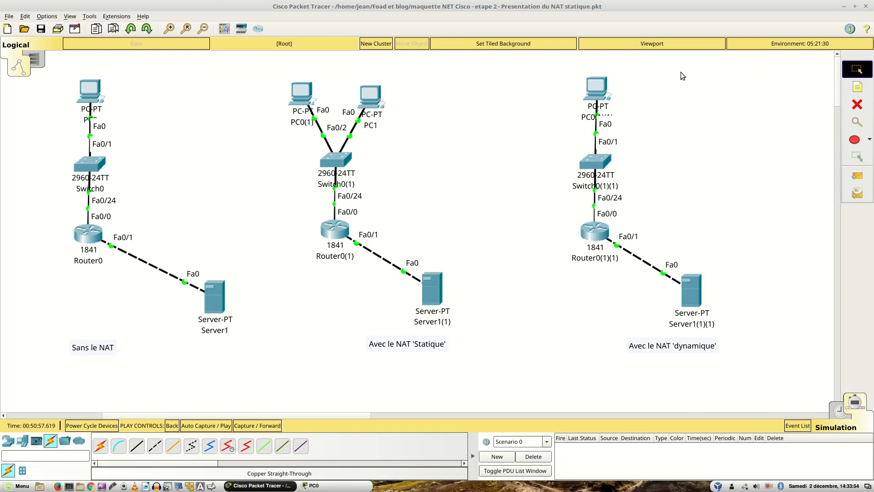
Open Router0(1)(1)'s command line, widen its window, enter privileged mode with en, and display the running configuration with sh run.
{"action": "left_click", "coordinate": [595, 233]}
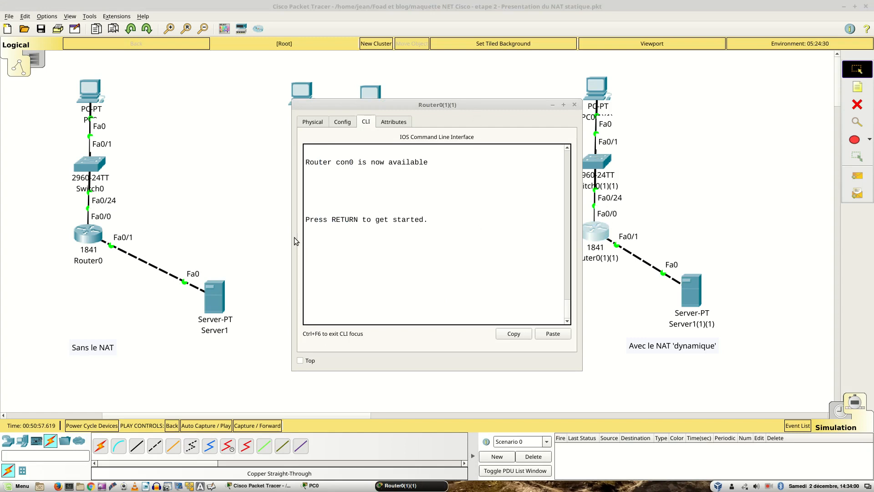
{"action": "left_click_drag", "start_coordinate": [292, 237], "coordinate": [86, 237]}
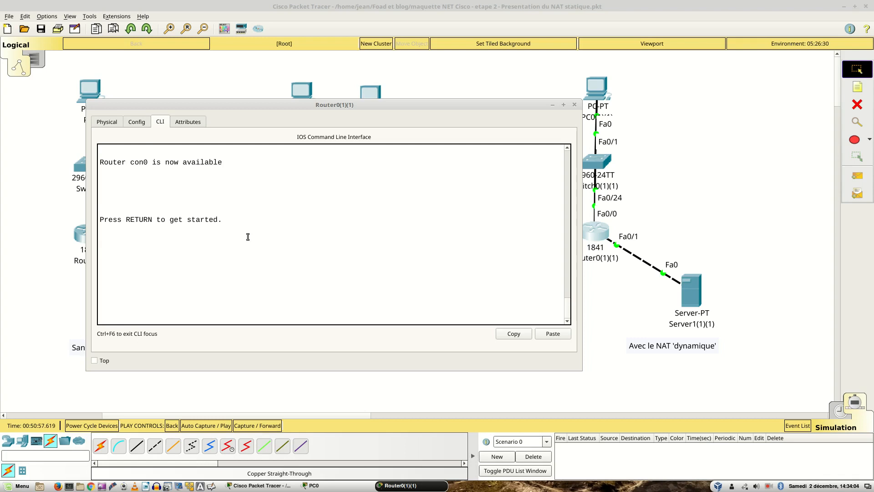
{"action": "key", "text": "Return"}
{"action": "key", "text": "Return"}
{"action": "key", "text": "Return"}
{"action": "key", "text": "Return"}
{"action": "type", "text": "en"}
{"action": "key", "text": "Return"}
{"action": "type", "text": "sh run"}
{"action": "key", "text": "Return"}
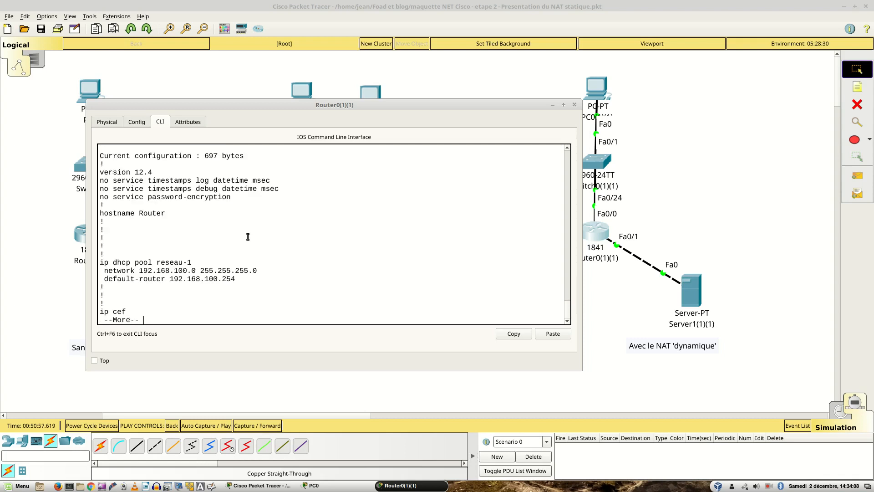
{"action": "key", "text": "space"}
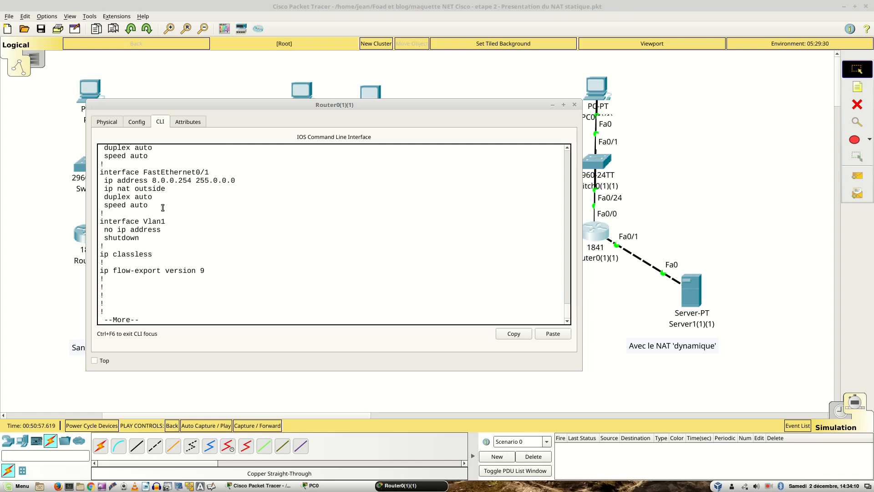
Check the ip nat inside and ip nat outside lines of FastEthernet0/0 and FastEthernet0/1, and quit the configuration listing.
{"action": "scroll", "coordinate": [198, 271], "scroll_direction": "up", "scroll_amount": 2}
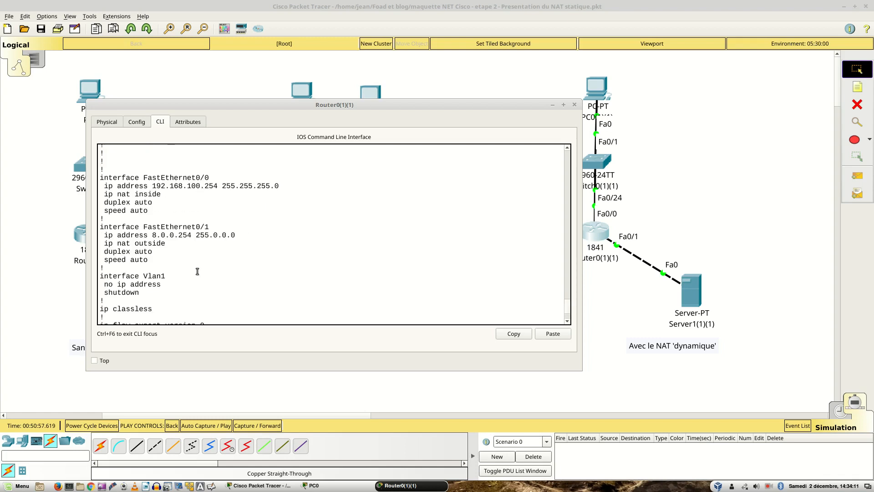
{"action": "triple_click", "coordinate": [119, 196]}
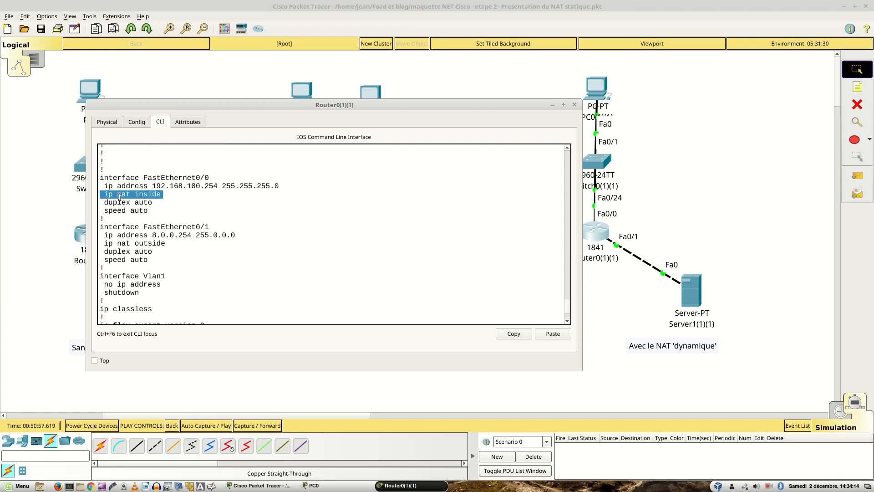
{"action": "triple_click", "coordinate": [152, 245]}
{"action": "left_click", "coordinate": [298, 269]}
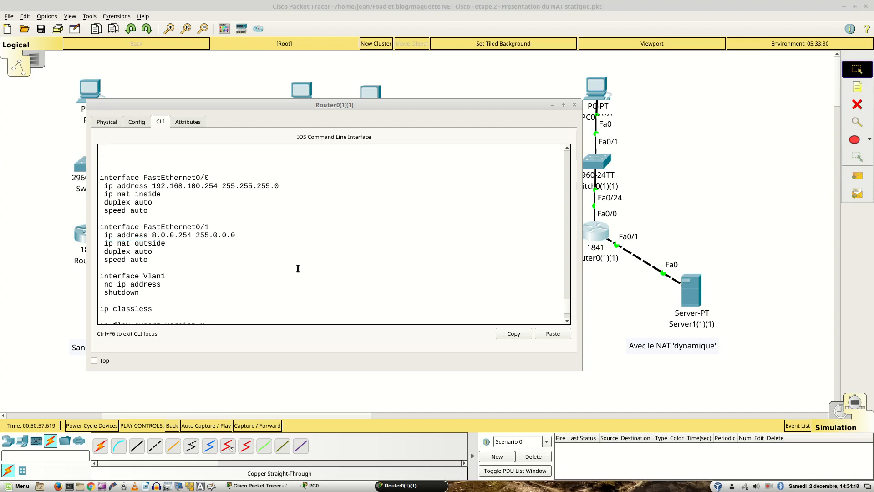
{"action": "scroll", "coordinate": [297, 269], "scroll_direction": "down", "scroll_amount": 3}
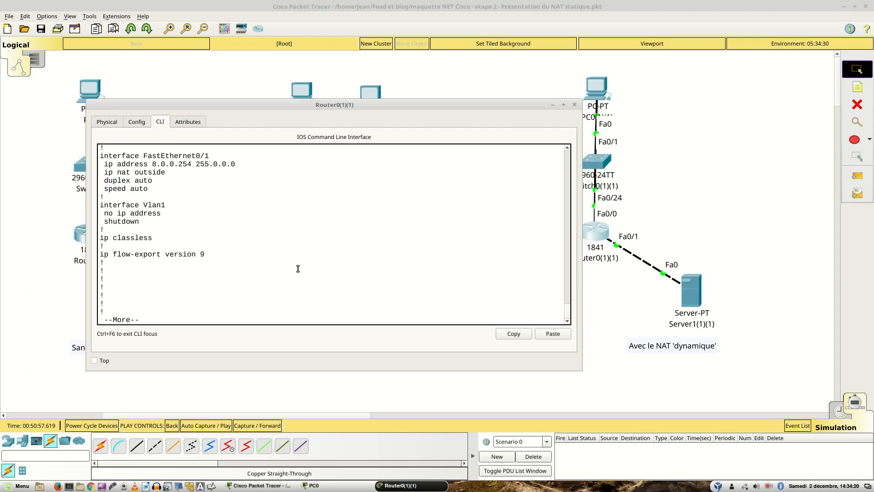
{"action": "type", "text": "q"}
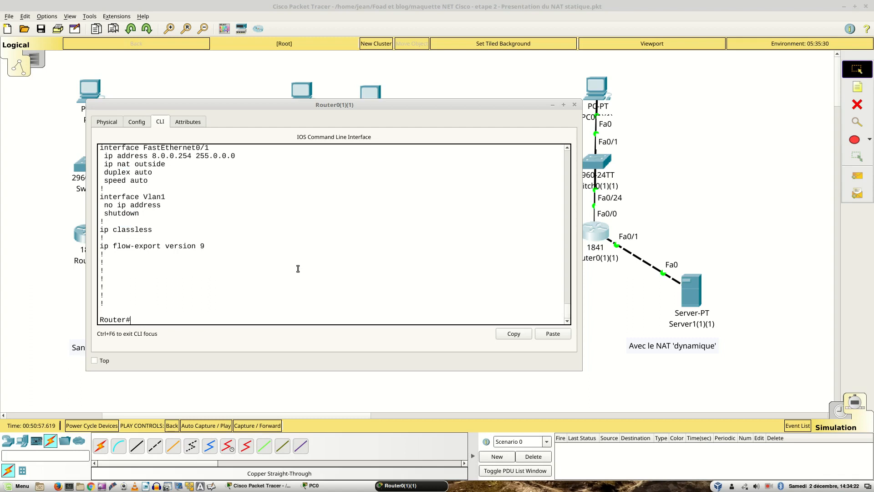
Enter global configuration mode on Router0(1)(1) with conf t and move its window clear of the dynamic NAT topology.
{"action": "type", "text": "conf t"}
{"action": "key", "text": "Return"}
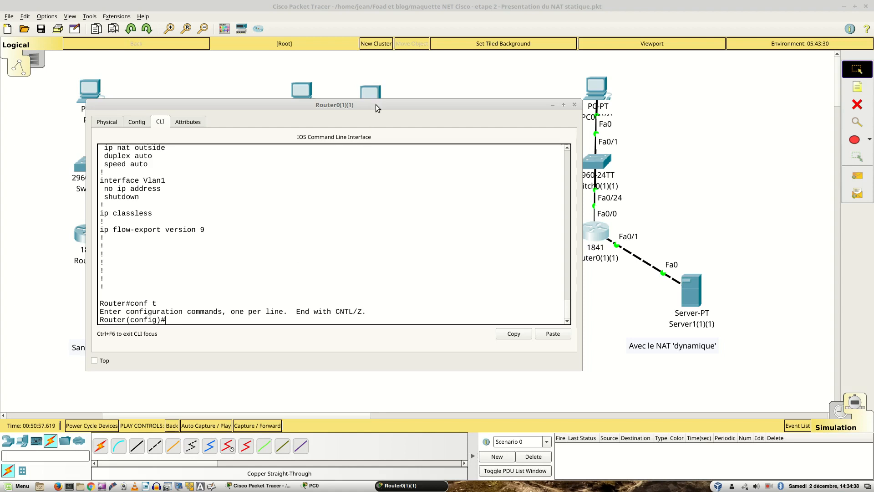
{"action": "left_click_drag", "start_coordinate": [375, 103], "coordinate": [316, 76]}
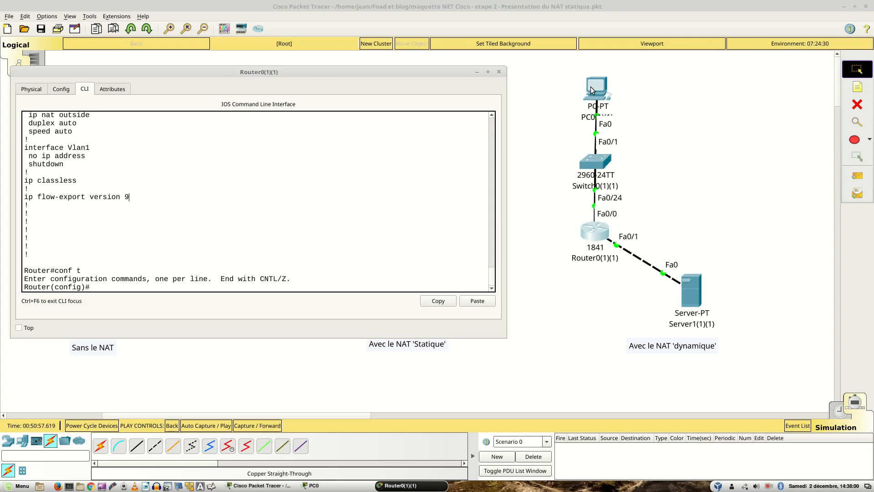
{"action": "key", "text": "Return"}
{"action": "key", "text": "Return"}
Create a standard IP access list named reseau-priv on Router0(1)(1), consulting the help for the list types and naming options.
{"action": "type", "text": "i"}
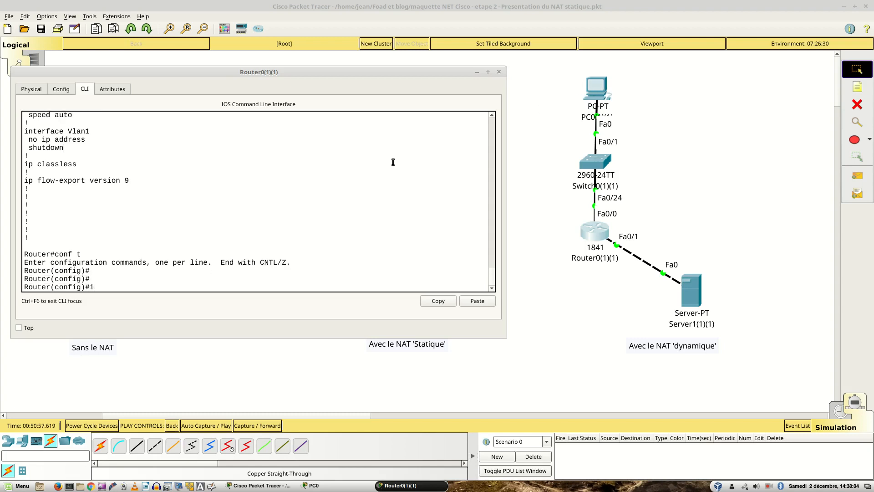
{"action": "type", "text": "p acc"}
{"action": "key", "text": "Tab"}
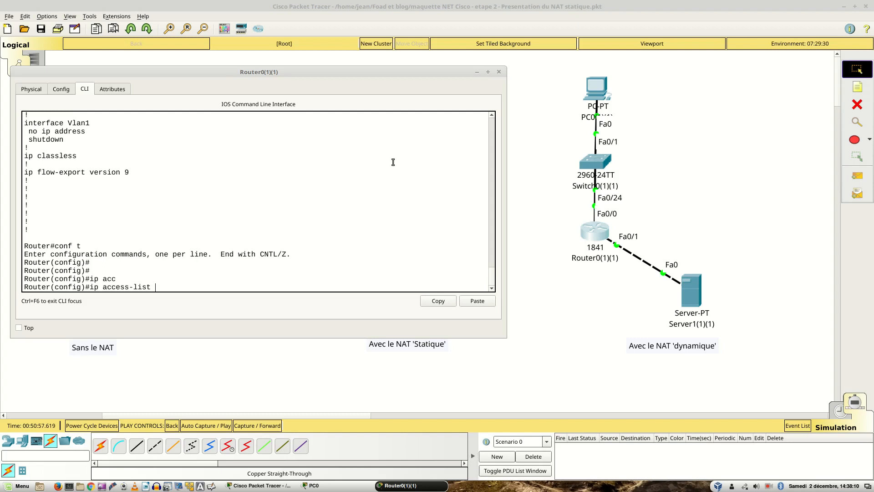
{"action": "type", "text": "?"}
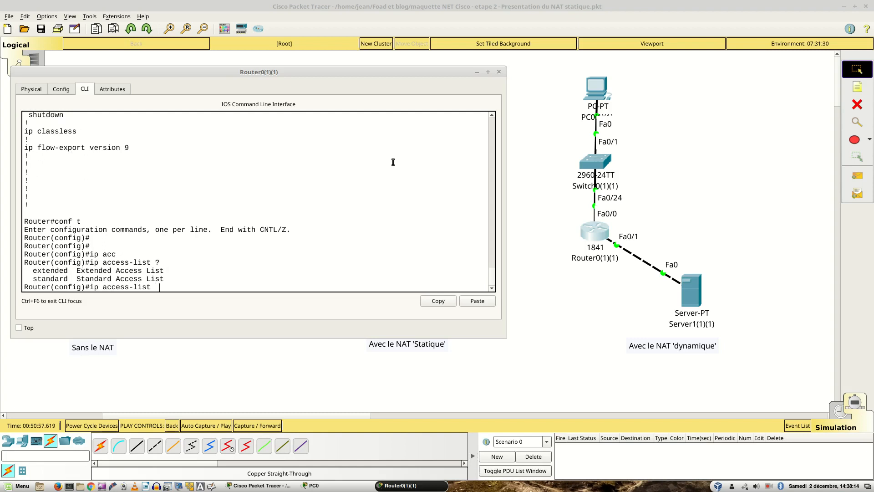
{"action": "type", "text": "st"}
{"action": "key", "text": "Tab"}
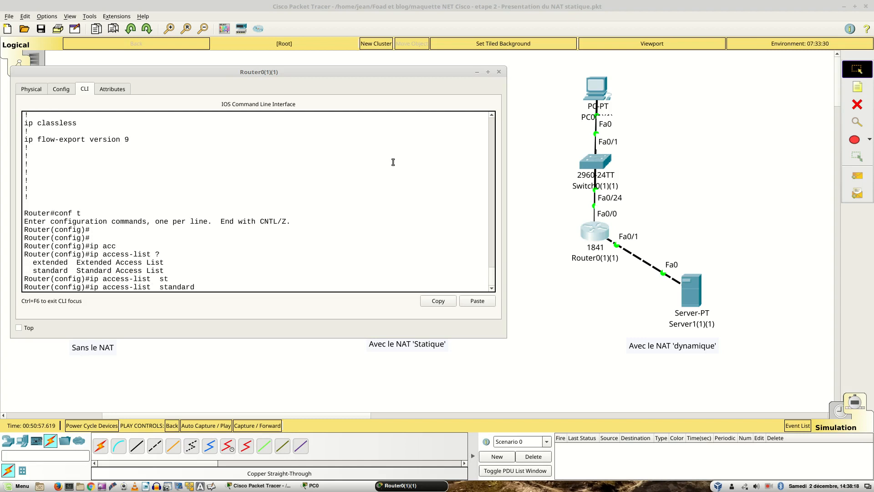
{"action": "type", "text": "?"}
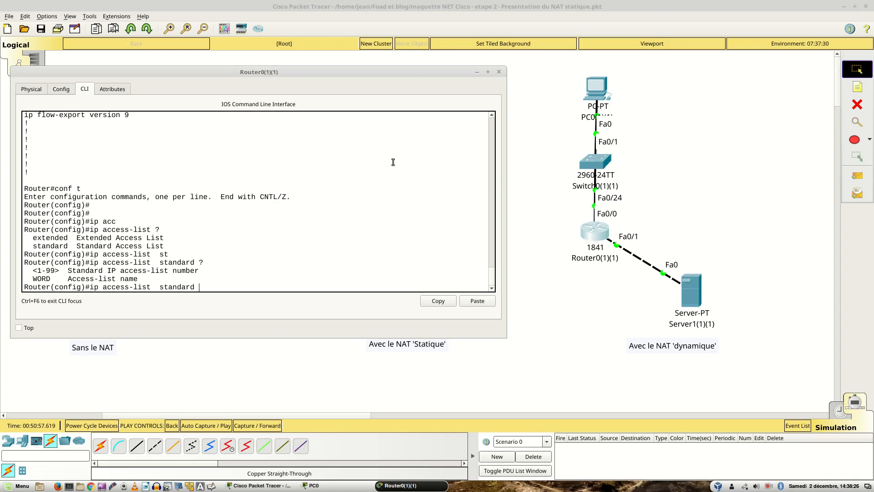
{"action": "type", "text": "reseau-priv"}
{"action": "key", "text": "Return"}
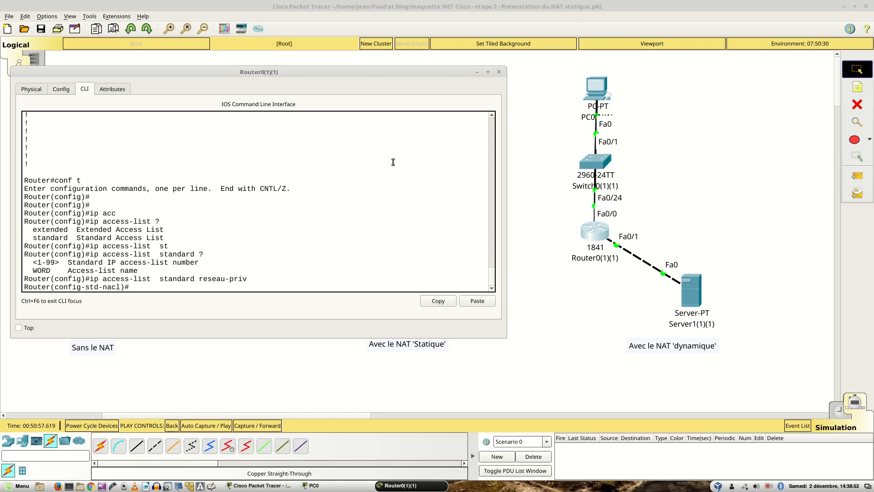
Consult the access-list and permit help, and add a permit entry for 192.168.100.0 with wildcard mask 0.0.0.255 to reseau-priv.
{"action": "type", "text": "?"}
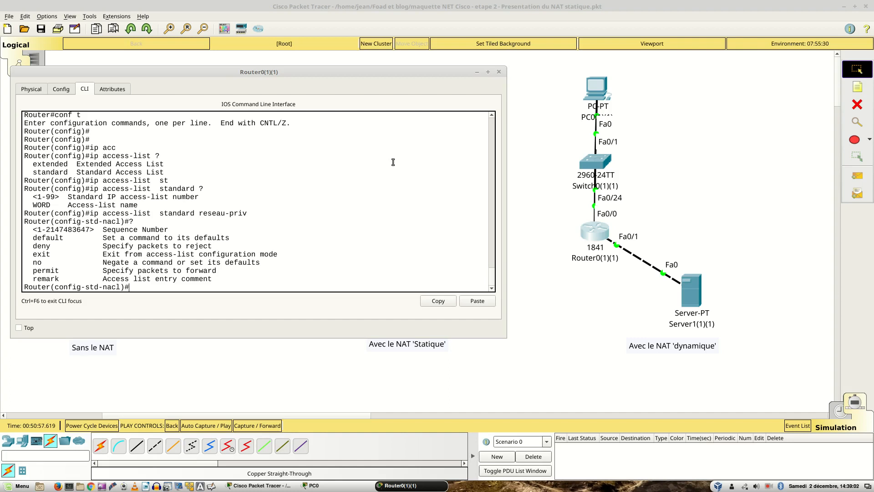
{"action": "type", "text": "permi"}
{"action": "type", "text": "t ?"}
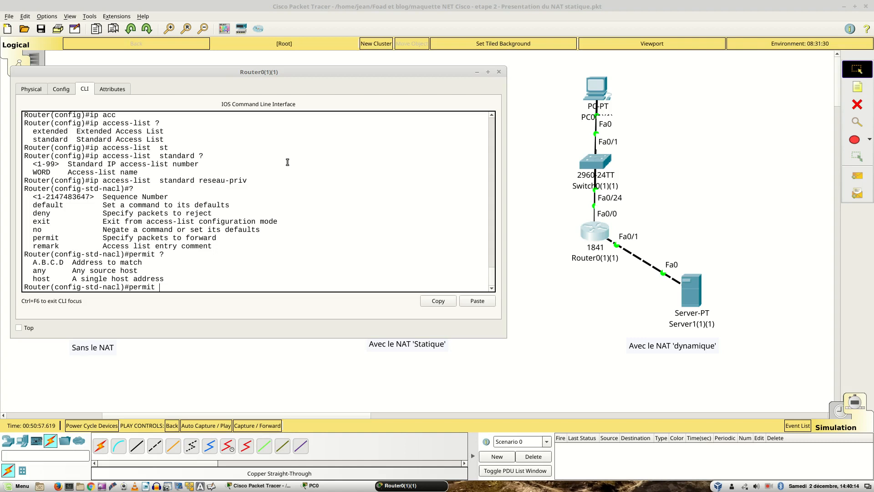
{"action": "type", "text": "192.168.100.0 0.0.0.255"}
{"action": "key", "text": "Left"}
{"action": "key", "text": "Left"}
{"action": "key", "text": "Left"}
{"action": "key", "text": "Left"}
{"action": "key", "text": "Left"}
{"action": "key", "text": "Left"}
{"action": "key", "text": "Left"}
{"action": "key", "text": "Left"}
{"action": "key", "text": "Left"}
{"action": "left_click", "coordinate": [301, 286]}
{"action": "key", "text": "Return"}
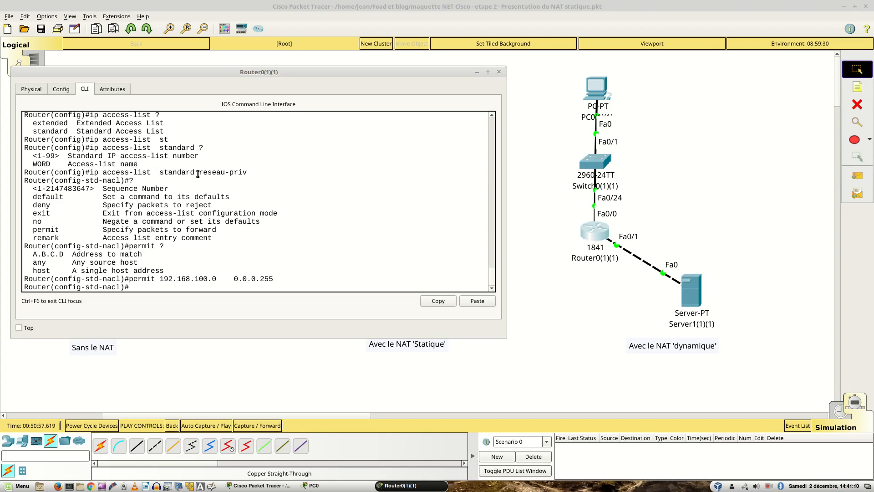
Highlight the access-list name reseau-priv for reference and exit to global configuration mode.
{"action": "left_click_drag", "start_coordinate": [199, 172], "coordinate": [250, 173]}
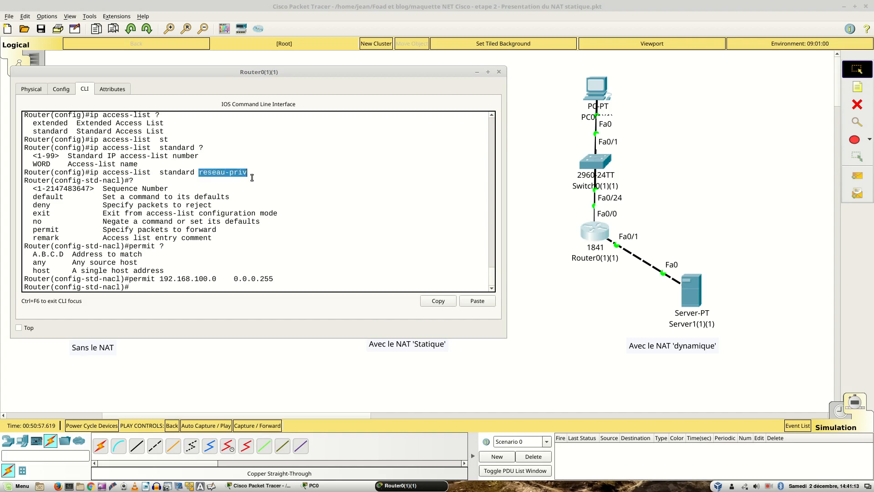
{"action": "left_click", "coordinate": [293, 219]}
{"action": "key", "text": "Return"}
{"action": "key", "text": "Return"}
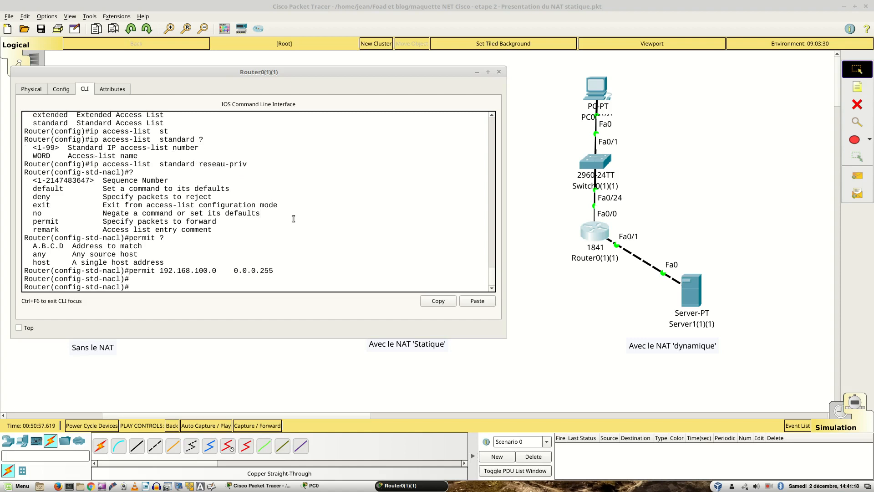
{"action": "type", "text": "exit"}
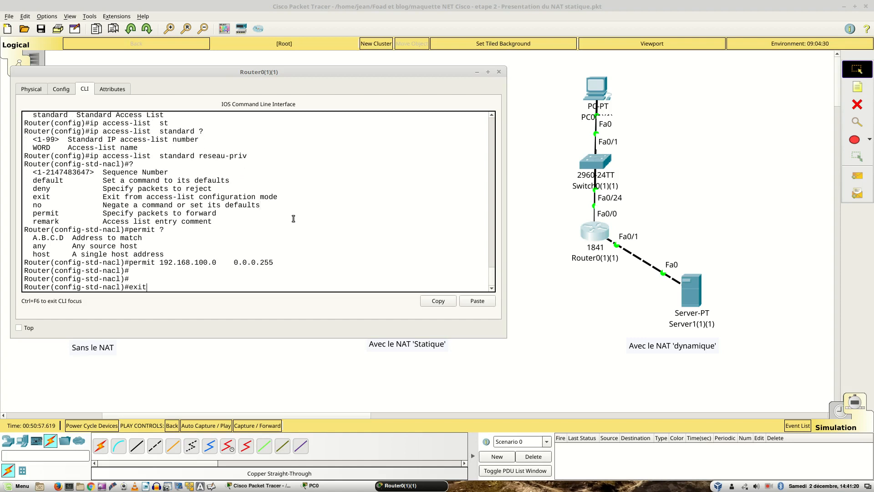
{"action": "key", "text": "Return"}
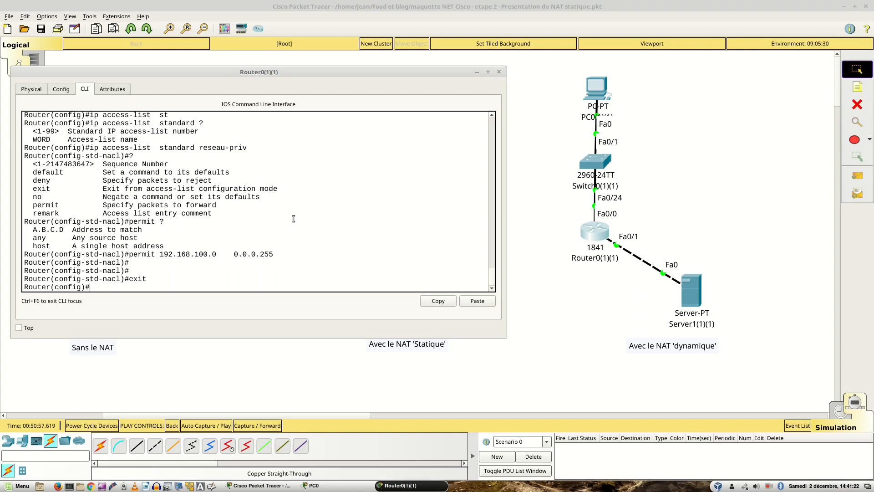
Enter an inside source NAT rule on Router0(1)(1) using list reseau-riv, interface fa 0/1 and overload.
{"action": "type", "text": "ip nat insi"}
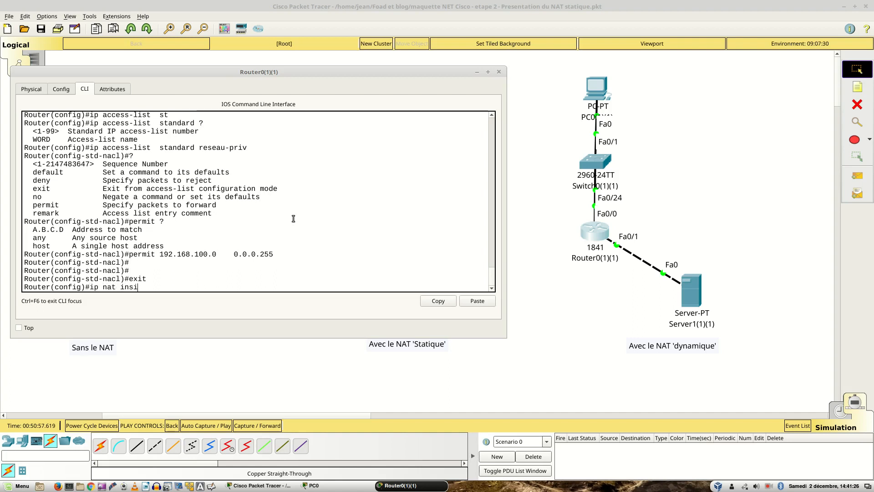
{"action": "key", "text": "Tab"}
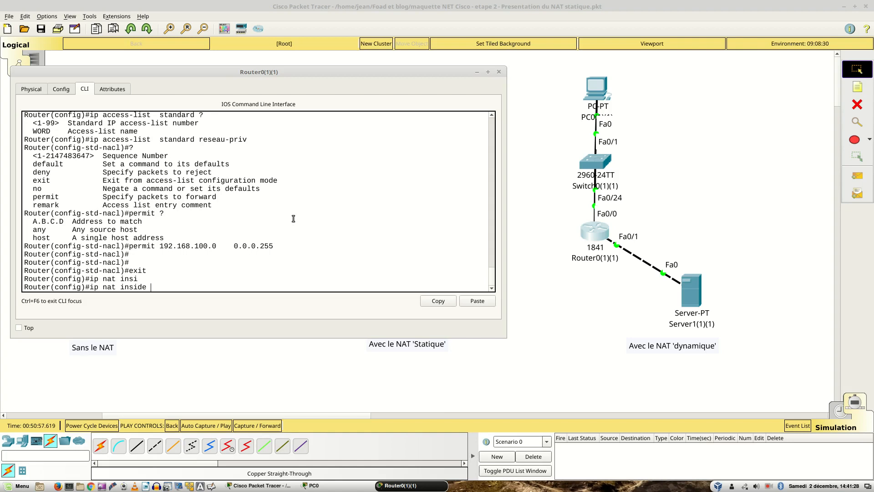
{"action": "type", "text": "sou"}
{"action": "key", "text": "Tab"}
{"action": "type", "text": "li"}
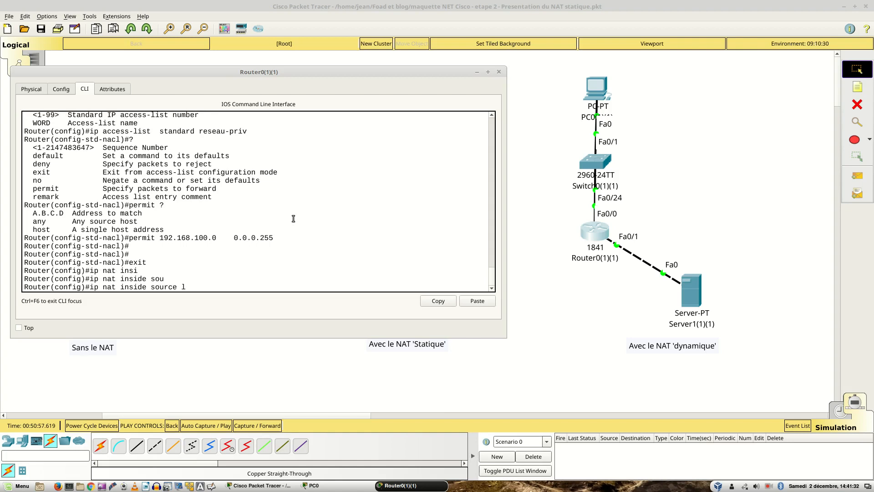
{"action": "key", "text": "Tab"}
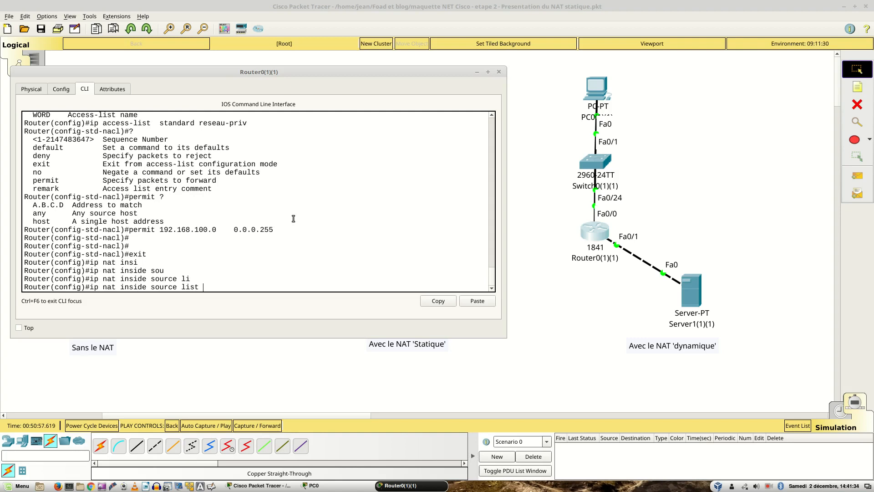
{"action": "type", "text": "reseau-riv int"}
{"action": "key", "text": "Tab"}
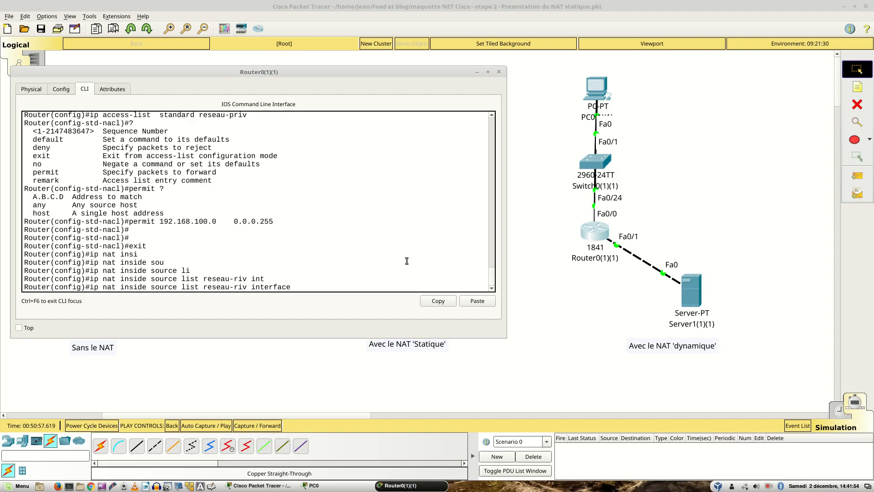
{"action": "type", "text": "fa 0/1"}
{"action": "type", "text": "overload"}
{"action": "key", "text": "Return"}
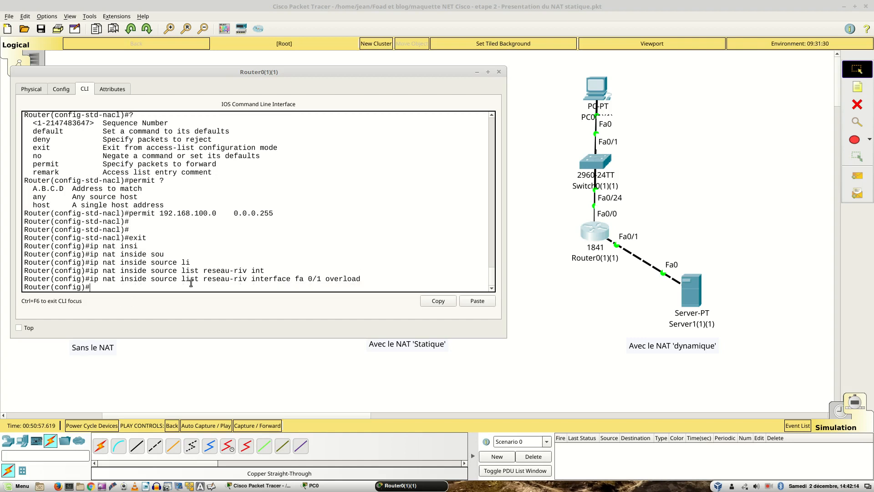
Review the entered NAT command by highlighting its ip nat inside source list part and the access-list name.
{"action": "left_click_drag", "start_coordinate": [195, 278], "coordinate": [91, 279]}
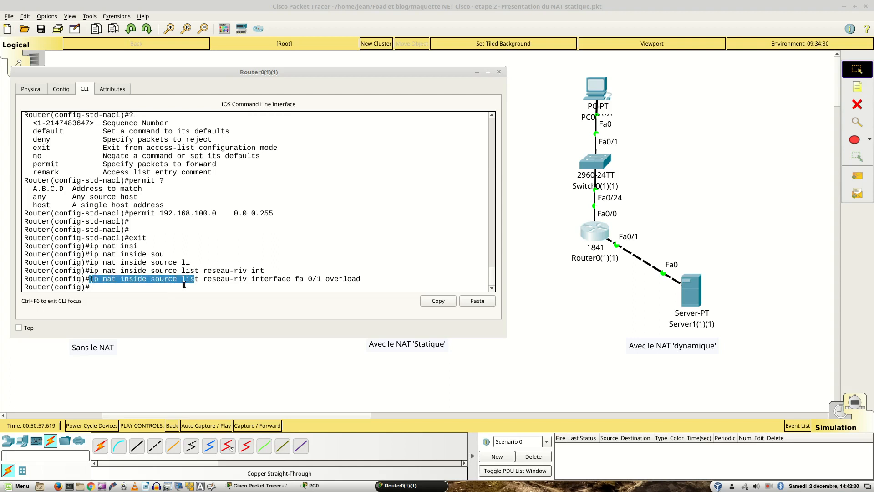
{"action": "double_click", "coordinate": [219, 281]}
{"action": "left_click", "coordinate": [218, 285]}
{"action": "left_click_drag", "start_coordinate": [199, 279], "coordinate": [244, 280]}
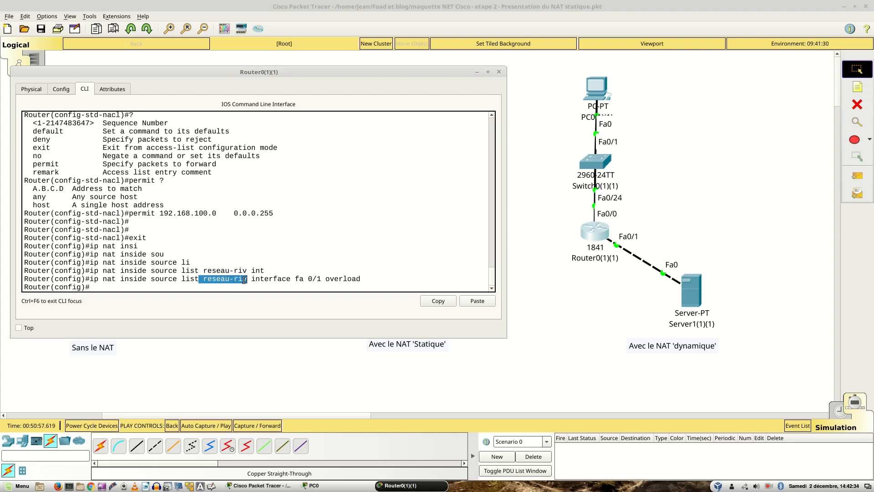
{"action": "left_click", "coordinate": [241, 285]}
Remove the NAT rule that references the misspelled list reseau-riv by reissuing its full command with no in front.
{"action": "key", "text": "Up"}
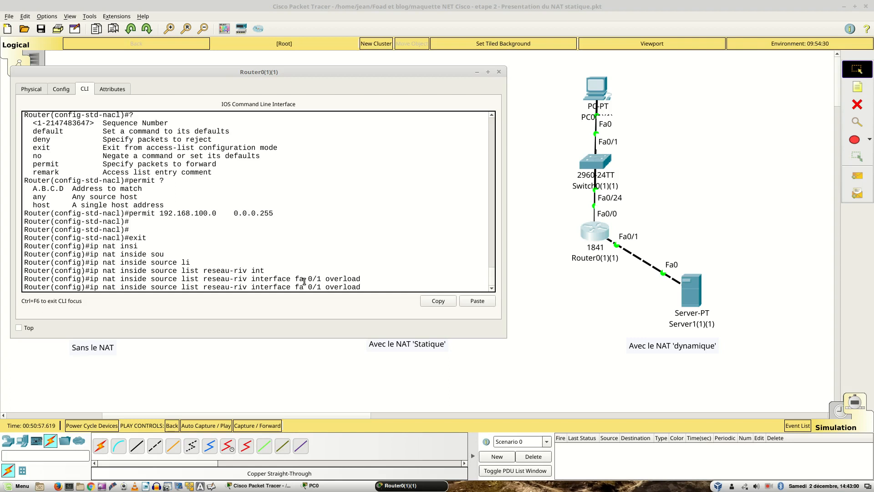
{"action": "key", "text": "Left"}
{"action": "key", "text": "Left"}
{"action": "key", "text": "Left"}
{"action": "key", "text": "Left"}
{"action": "key", "text": "Left"}
{"action": "key", "text": "Left"}
{"action": "key", "text": "Left"}
{"action": "key", "text": "Left"}
{"action": "key", "text": "Left"}
{"action": "key", "text": "Left"}
{"action": "key", "text": "Left"}
{"action": "key", "text": "Left"}
{"action": "key", "text": "Left"}
{"action": "key", "text": "Left"}
{"action": "key", "text": "Left"}
{"action": "key", "text": "Left"}
{"action": "type", "text": "no"}
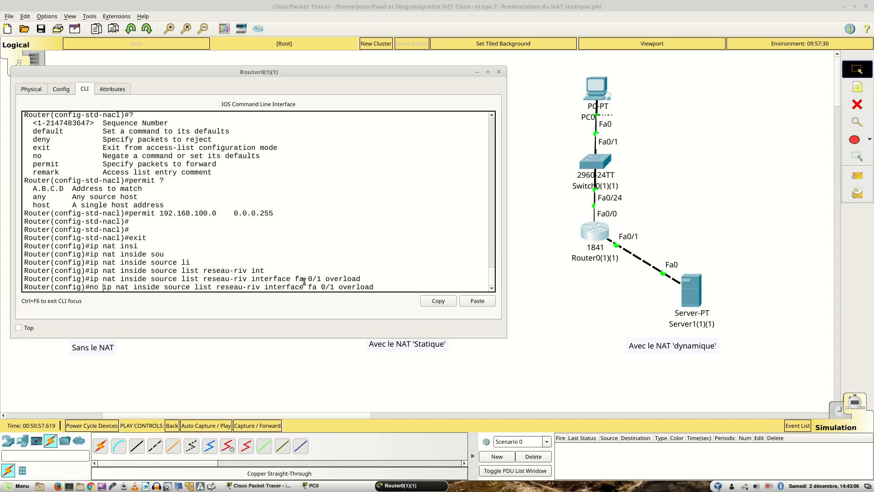
{"action": "key", "text": "Return"}
Enter the inside source NAT rule with list reseau-priv, interface fa 0/1 and overload, highlighting its parameters for review before confirming.
{"action": "key", "text": "Up"}
{"action": "key", "text": "Up"}
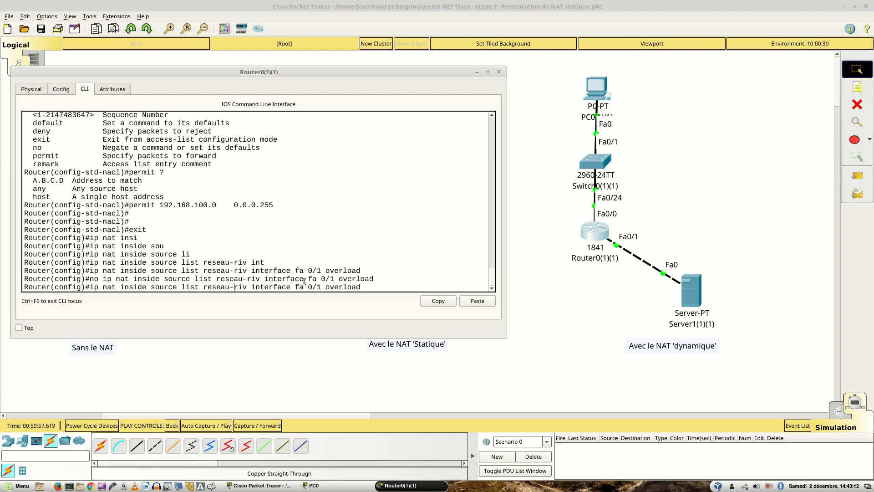
{"action": "type", "text": "p"}
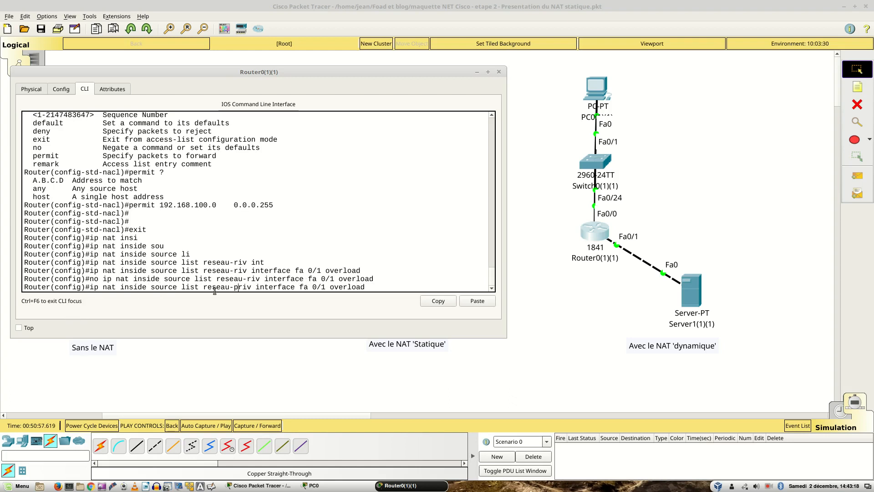
{"action": "left_click_drag", "start_coordinate": [203, 285], "coordinate": [252, 286]}
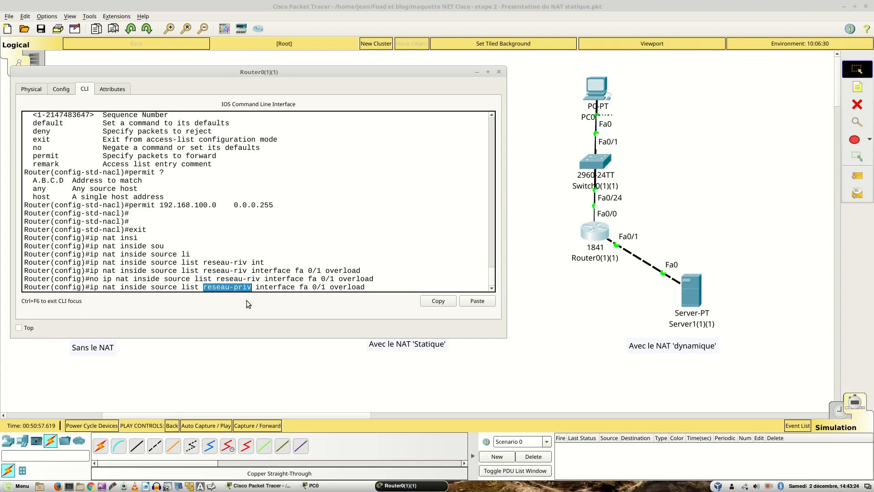
{"action": "double_click", "coordinate": [270, 285]}
{"action": "left_click_drag", "start_coordinate": [300, 287], "coordinate": [322, 288]}
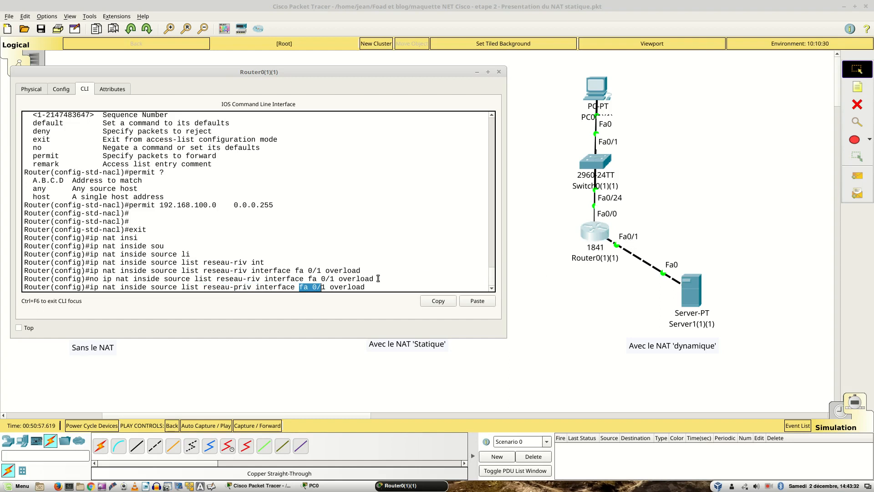
{"action": "double_click", "coordinate": [349, 287]}
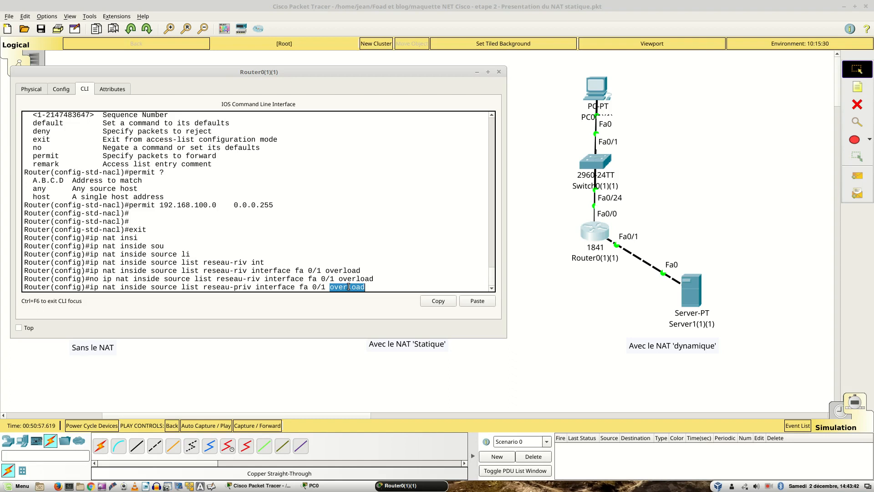
{"action": "left_click_drag", "start_coordinate": [317, 288], "coordinate": [318, 288]}
{"action": "left_click_drag", "start_coordinate": [299, 288], "coordinate": [325, 288]}
{"action": "left_click", "coordinate": [423, 278]}
{"action": "key", "text": "Return"}
{"action": "key", "text": "Return"}
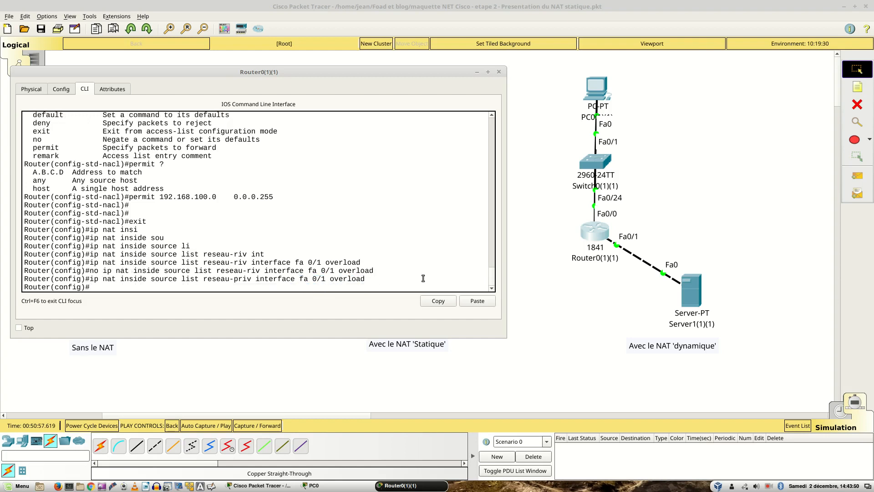
Leave configuration mode with end and display Router0(1)(1)'s running configuration up to the NAT and access-list section.
{"action": "type", "text": "end"}
{"action": "key", "text": "Return"}
{"action": "key", "text": "Return"}
{"action": "type", "text": "sh run"}
{"action": "key", "text": "Tab"}
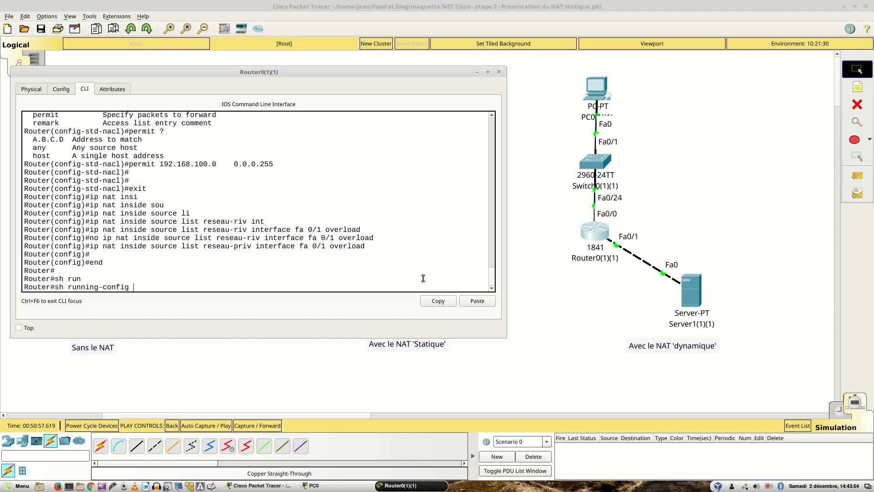
{"action": "key", "text": "Return"}
{"action": "key", "text": "space"}
{"action": "key", "text": "space"}
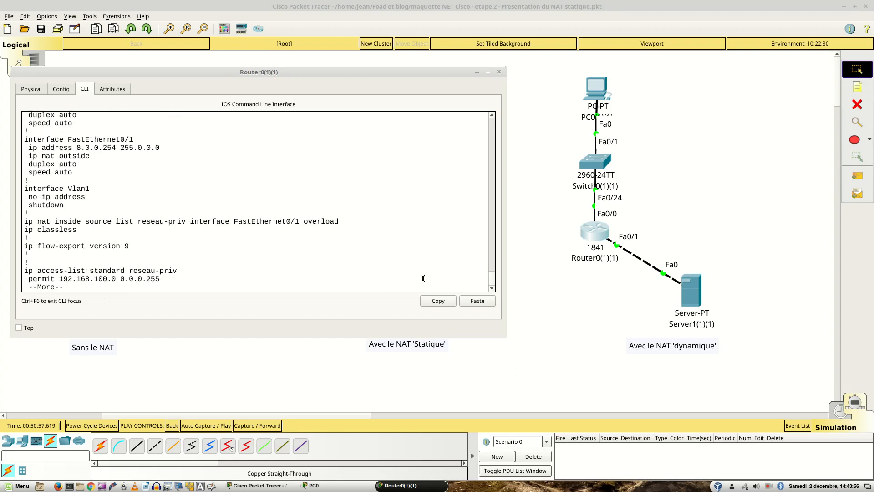
Examine the NAT overload rule and the ip nat inside and ip nat outside lines of the two FastEthernet interfaces.
{"action": "triple_click", "coordinate": [263, 221]}
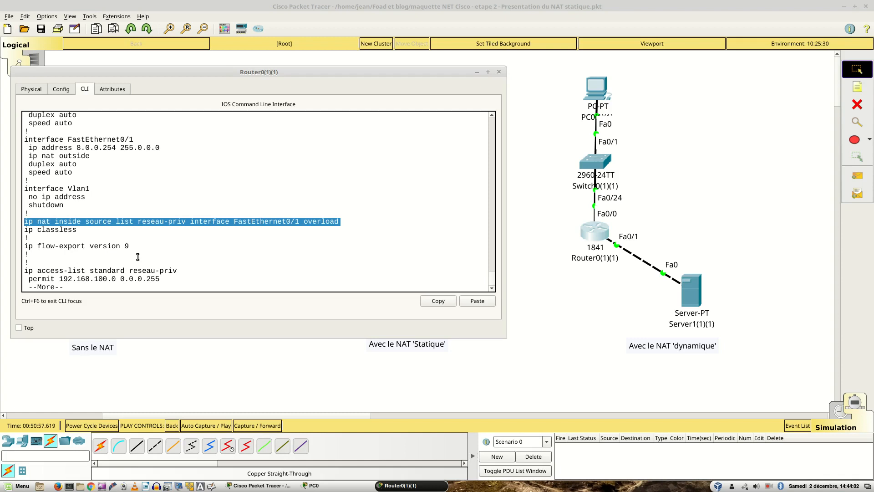
{"action": "scroll", "coordinate": [137, 256], "scroll_direction": "up", "scroll_amount": 2}
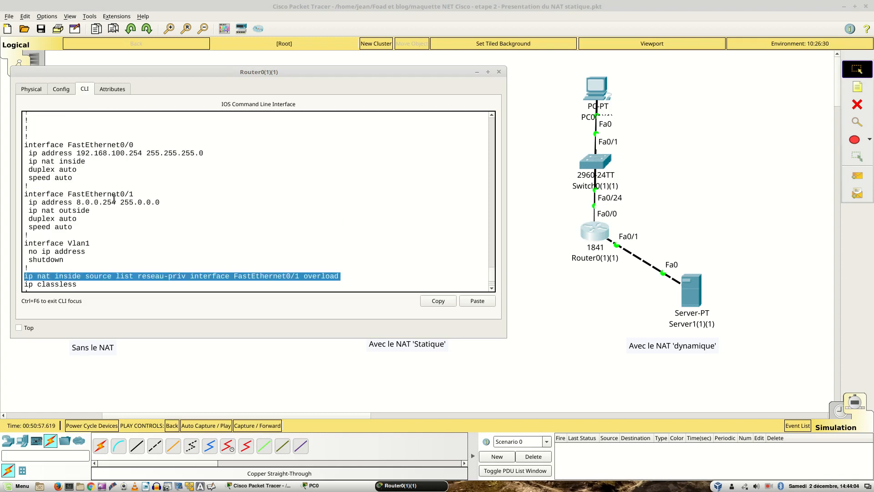
{"action": "triple_click", "coordinate": [53, 161]}
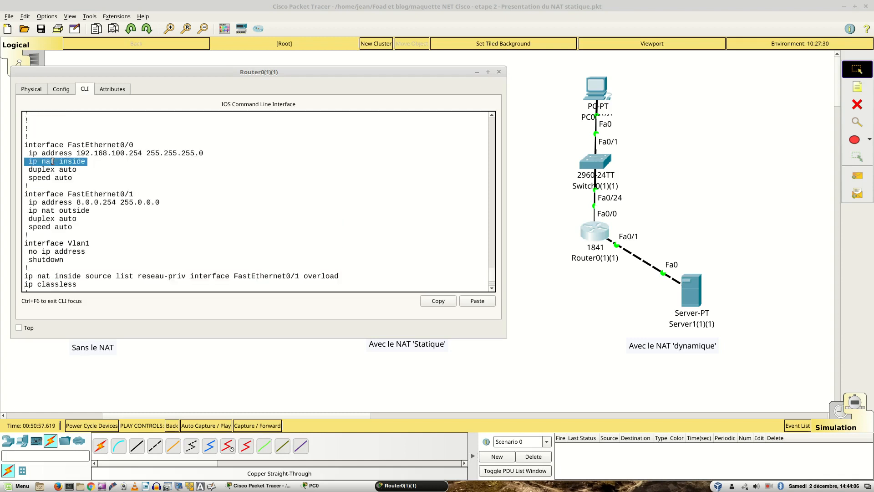
{"action": "triple_click", "coordinate": [64, 211]}
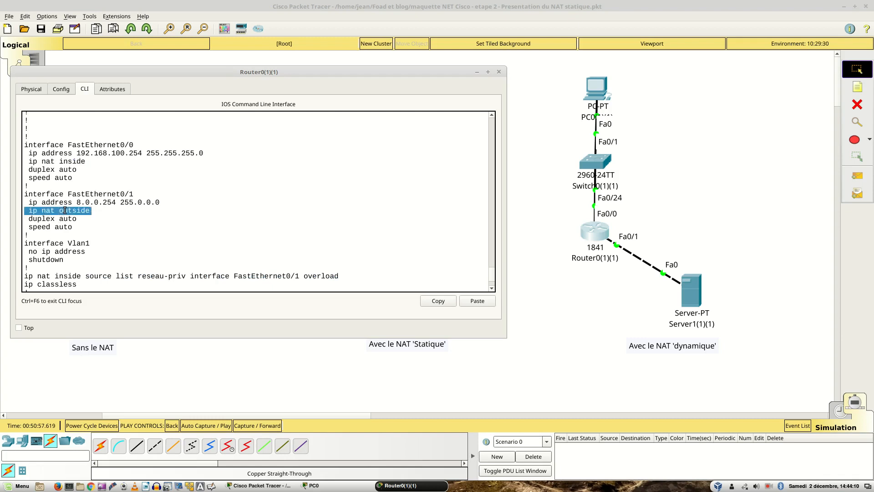
{"action": "scroll", "coordinate": [108, 208], "scroll_direction": "down", "scroll_amount": 2}
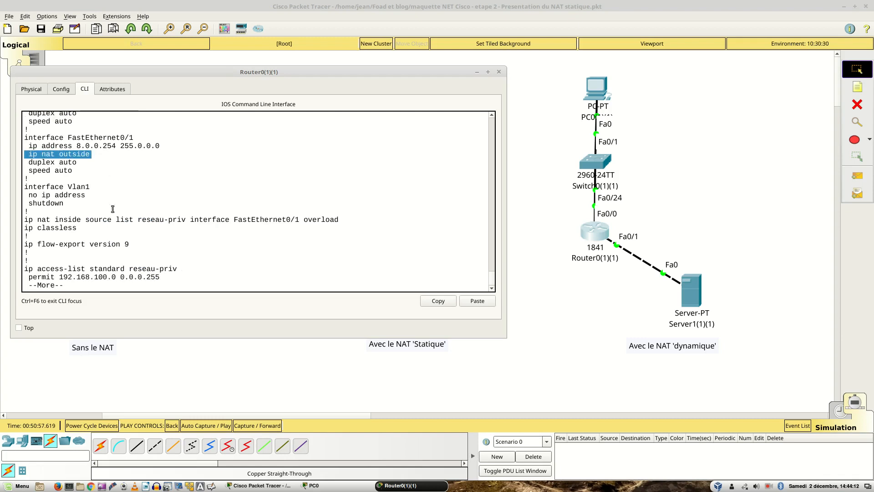
Compare the list name in the NAT rule with the reseau-priv access list and examine its permit entry.
{"action": "left_click", "coordinate": [280, 242]}
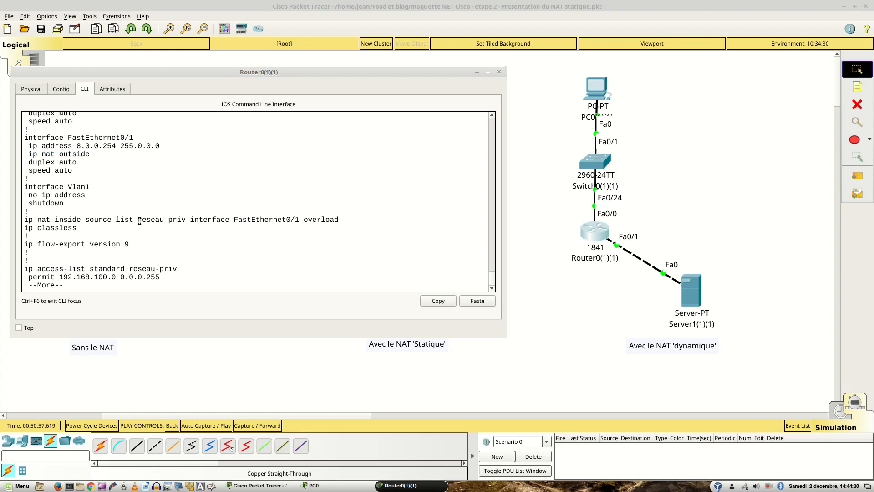
{"action": "left_click_drag", "start_coordinate": [137, 222], "coordinate": [187, 222]}
{"action": "left_click_drag", "start_coordinate": [131, 269], "coordinate": [176, 269]}
{"action": "left_click", "coordinate": [32, 277]}
{"action": "double_click", "coordinate": [32, 277]}
{"action": "left_click_drag", "start_coordinate": [59, 276], "coordinate": [159, 276]}
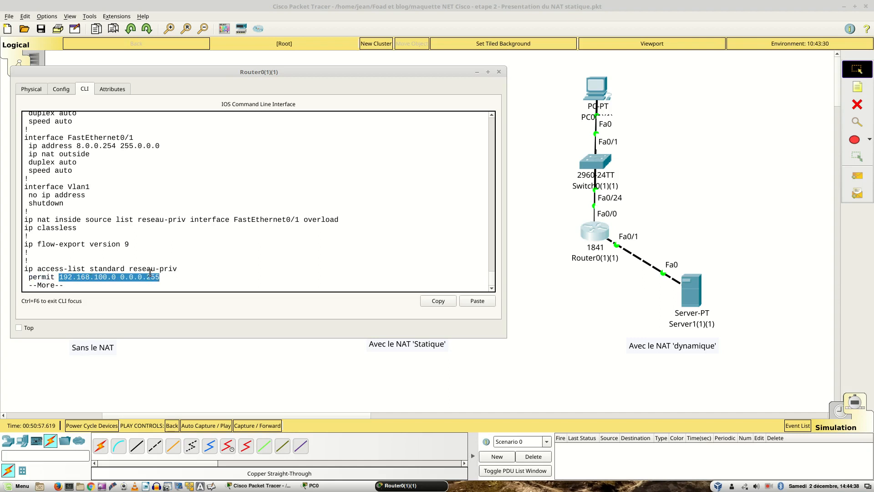
Page through the rest of the running configuration back to the privileged prompt.
{"action": "left_click", "coordinate": [332, 248]}
{"action": "key", "text": "Return"}
{"action": "key", "text": "Return"}
{"action": "key", "text": "Return"}
{"action": "key", "text": "Return"}
{"action": "key", "text": "Return"}
{"action": "key", "text": "Return"}
{"action": "key", "text": "Return"}
{"action": "key", "text": "Return"}
{"action": "key", "text": "Return"}
{"action": "key", "text": "Return"}
{"action": "key", "text": "Return"}
{"action": "key", "text": "Return"}
{"action": "key", "text": "Return"}
{"action": "key", "text": "Return"}
{"action": "key", "text": "Return"}
{"action": "key", "text": "Return"}
{"action": "key", "text": "Return"}
{"action": "key", "text": "Return"}
{"action": "key", "text": "Return"}
{"action": "key", "text": "Return"}
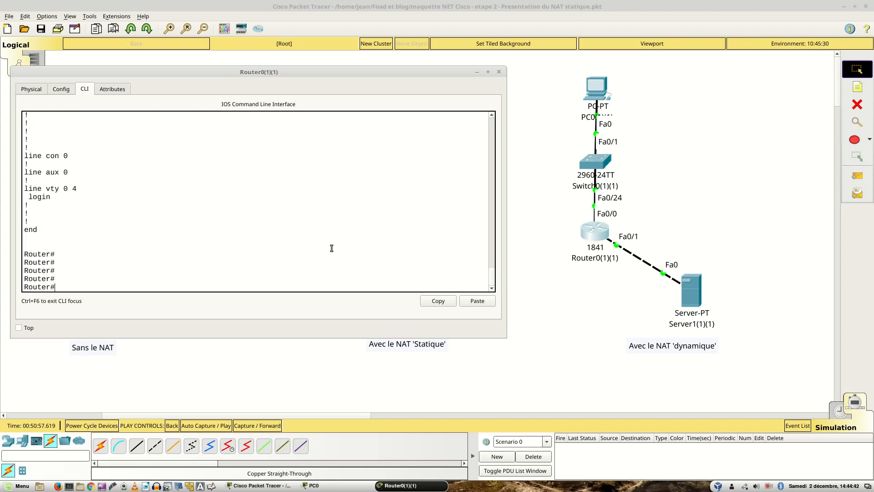
Save Router0(1)(1)'s configuration with wr and close the router window.
{"action": "type", "text": "wr"}
{"action": "key", "text": "Return"}
{"action": "key", "text": "Return"}
{"action": "key", "text": "Return"}
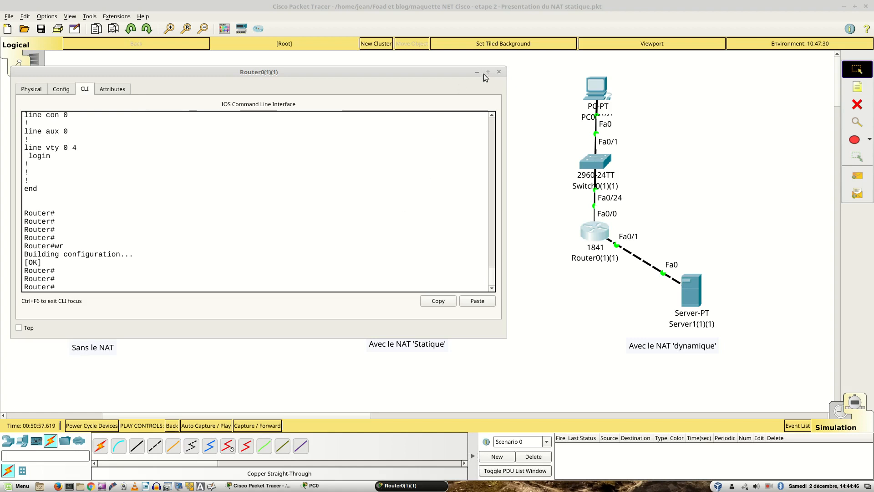
{"action": "left_click", "coordinate": [499, 72]}
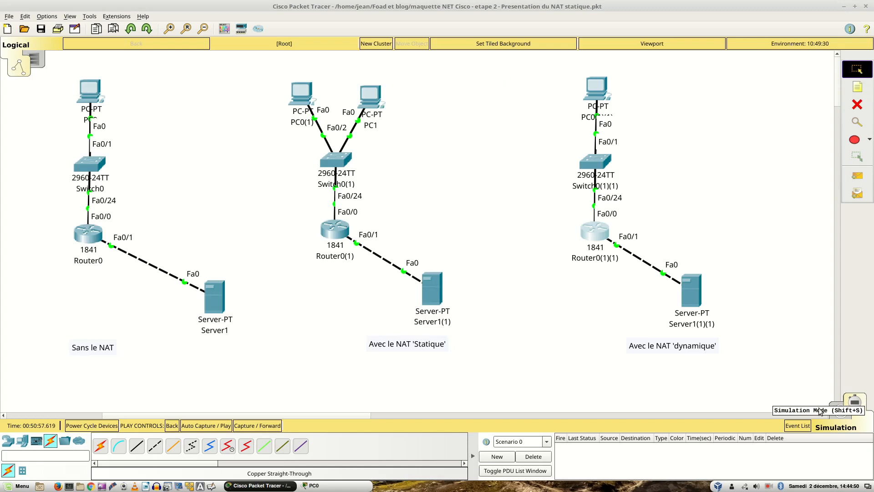
Hide the simulation event list and add a simple PDU from the dynamic NAT topology's PC to Server1(1)(1).
{"action": "left_click", "coordinate": [798, 425]}
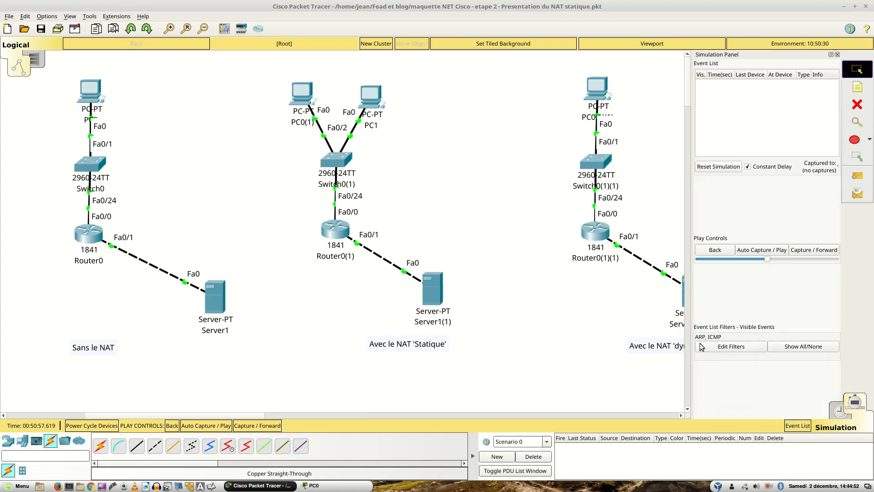
{"action": "left_click", "coordinate": [837, 54]}
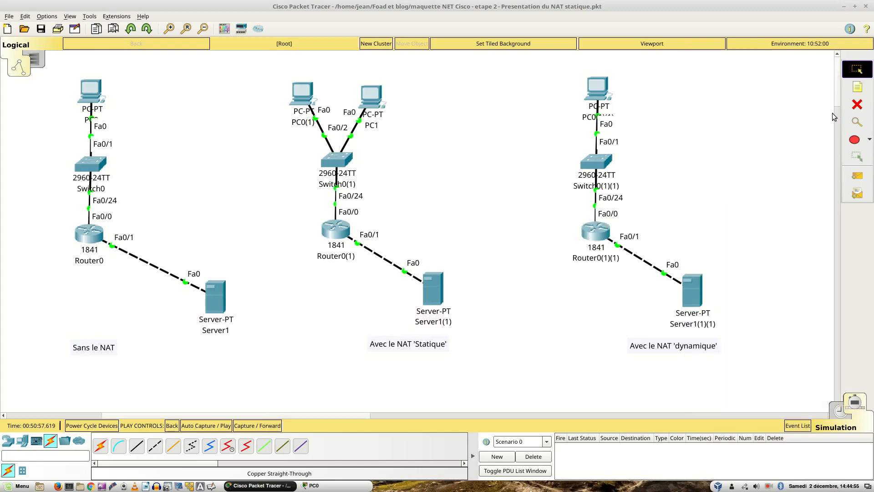
{"action": "left_click", "coordinate": [858, 181]}
{"action": "left_click", "coordinate": [597, 88]}
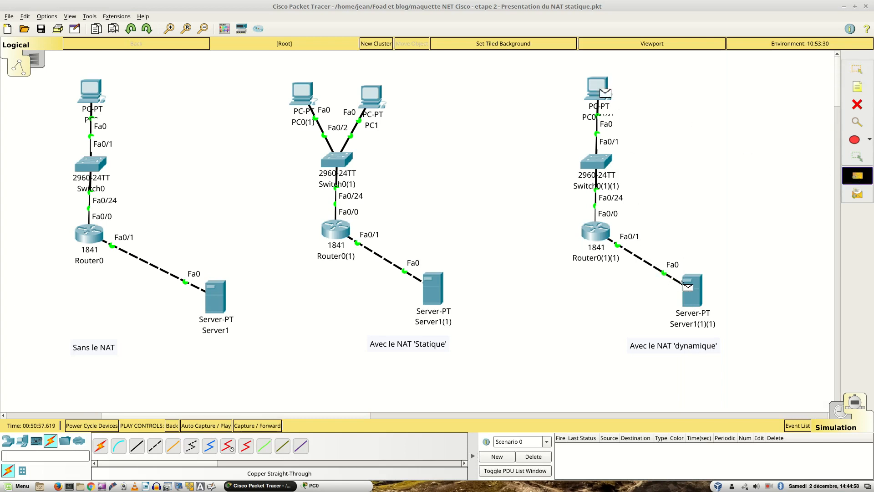
{"action": "left_click", "coordinate": [687, 286]}
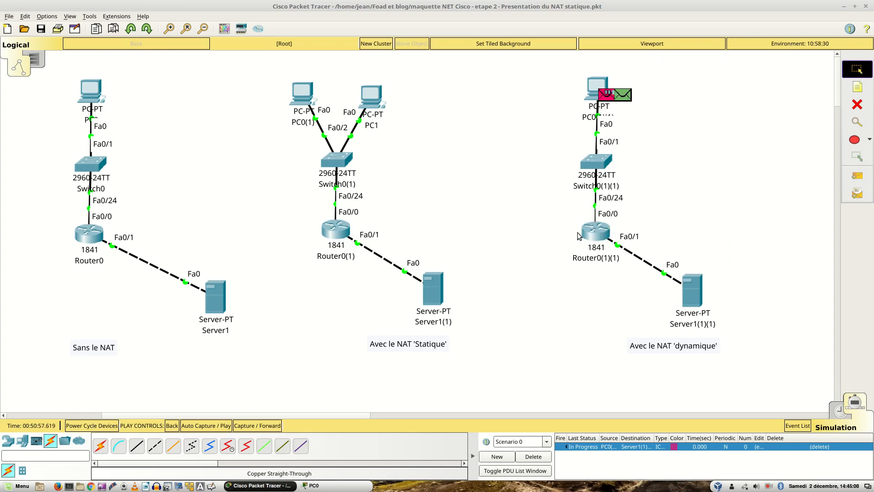
Advance the simulation through the ARP exchange with Router0(1)(1) and inspect the outgoing ICMP packet's information at PC0(1)(1).
{"action": "left_click", "coordinate": [279, 425]}
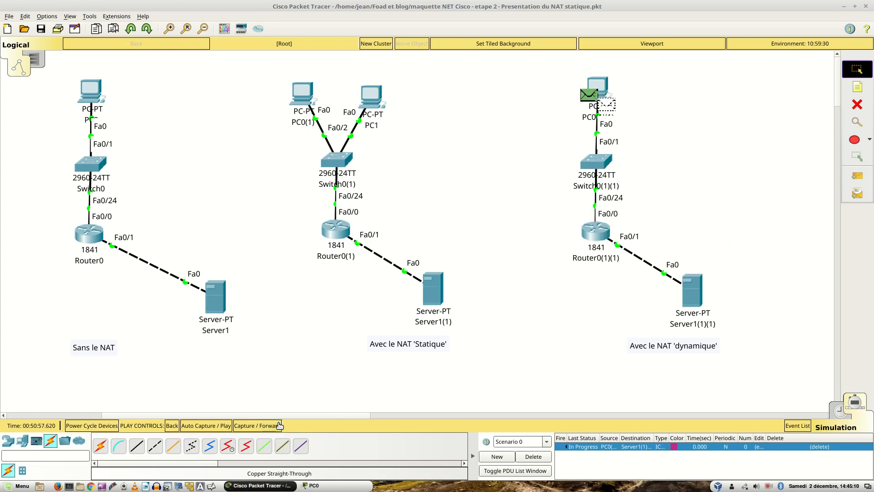
{"action": "left_click", "coordinate": [279, 425]}
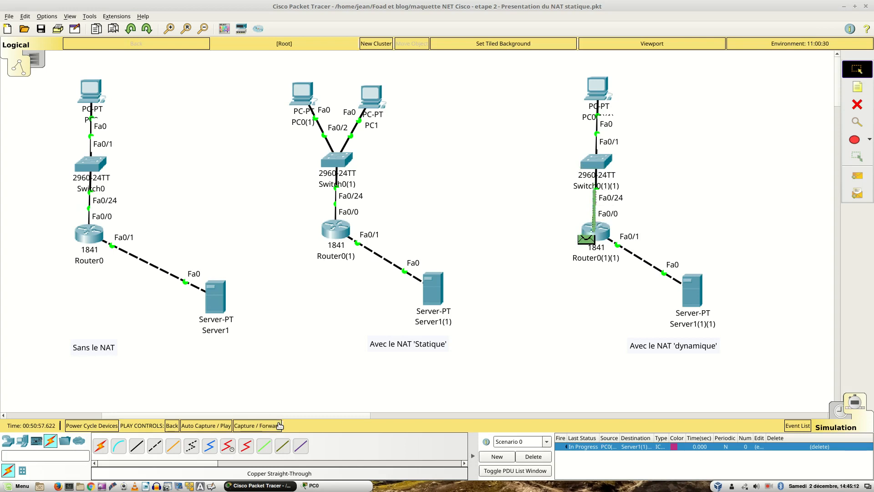
{"action": "left_click", "coordinate": [280, 426]}
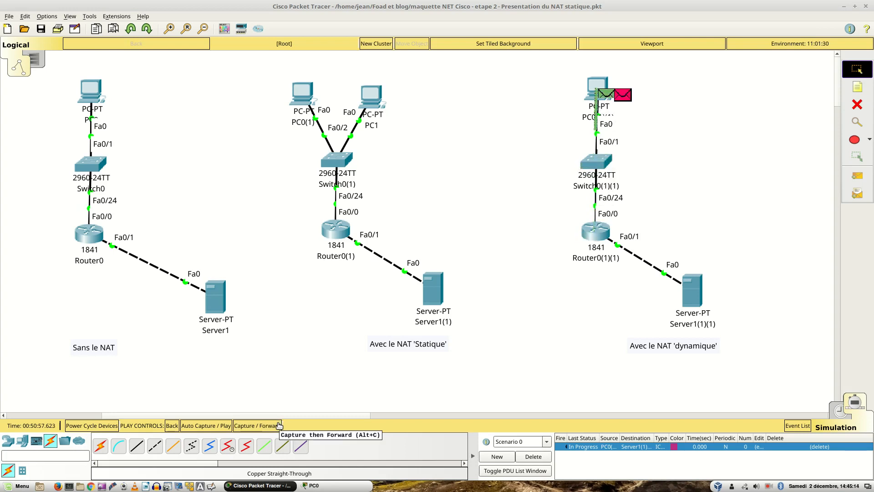
{"action": "left_click", "coordinate": [626, 100]}
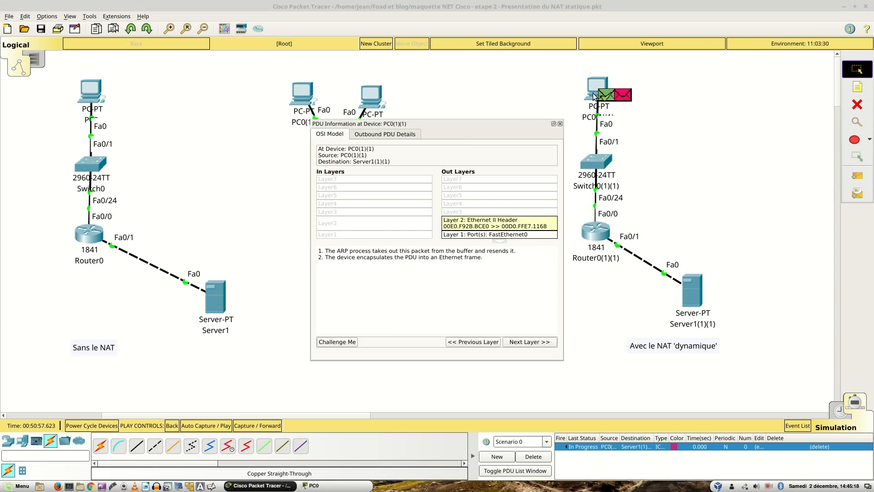
{"action": "left_click", "coordinate": [560, 123]}
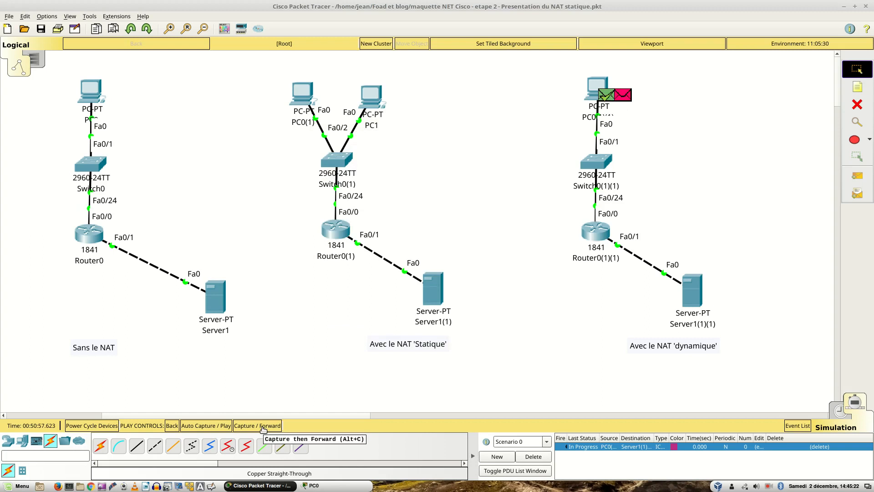
Advance the ICMP packet to Router0(1)(1), inspect its inbound and outbound layers, and capture the following simulation event.
{"action": "left_click", "coordinate": [264, 426]}
{"action": "left_click", "coordinate": [263, 426]}
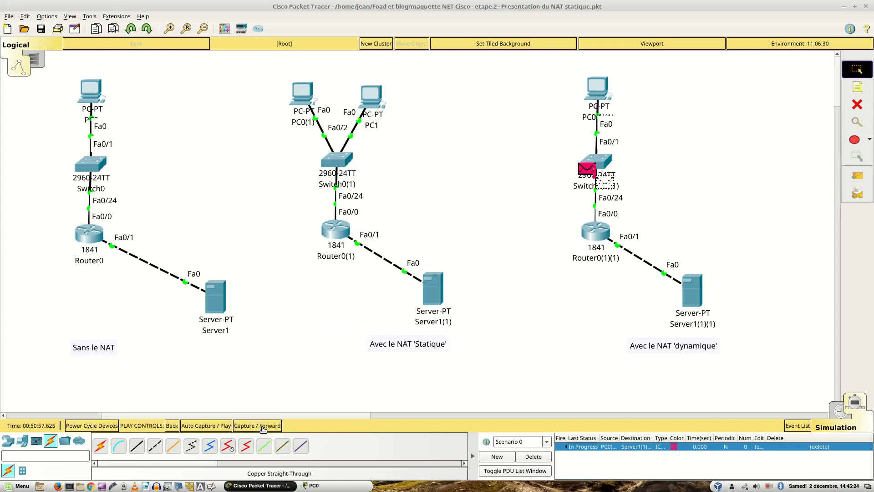
{"action": "left_click", "coordinate": [601, 240]}
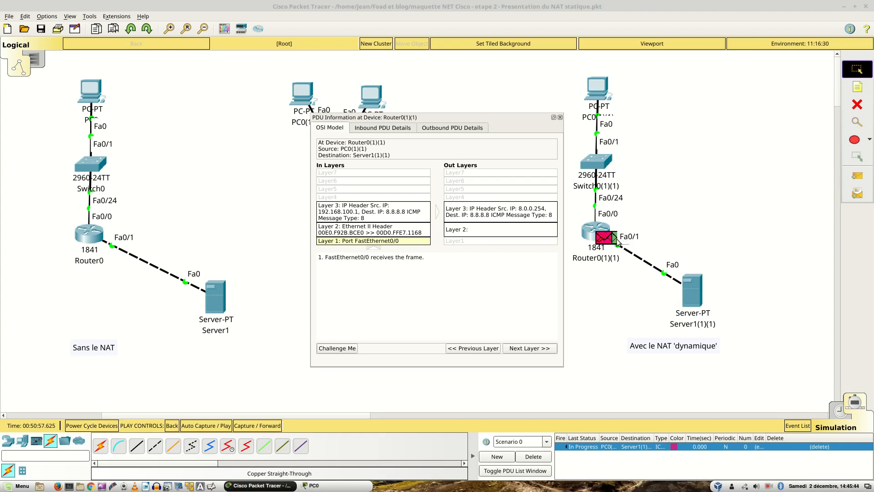
{"action": "left_click", "coordinate": [560, 118]}
{"action": "left_click", "coordinate": [267, 425]}
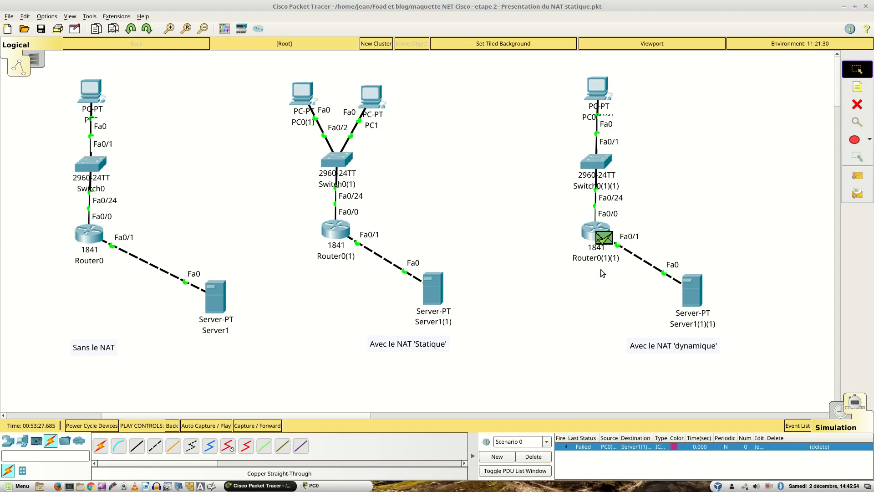
Delete the current PDU scenario and add a new simple PDU from PC0(1)(1) to Server1(1)(1).
{"action": "left_click", "coordinate": [533, 456]}
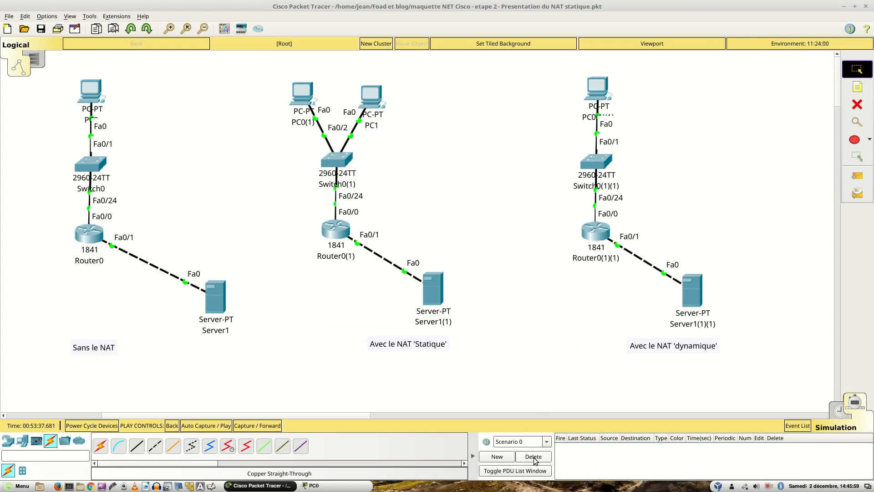
{"action": "left_click", "coordinate": [857, 175]}
{"action": "left_click", "coordinate": [598, 91]}
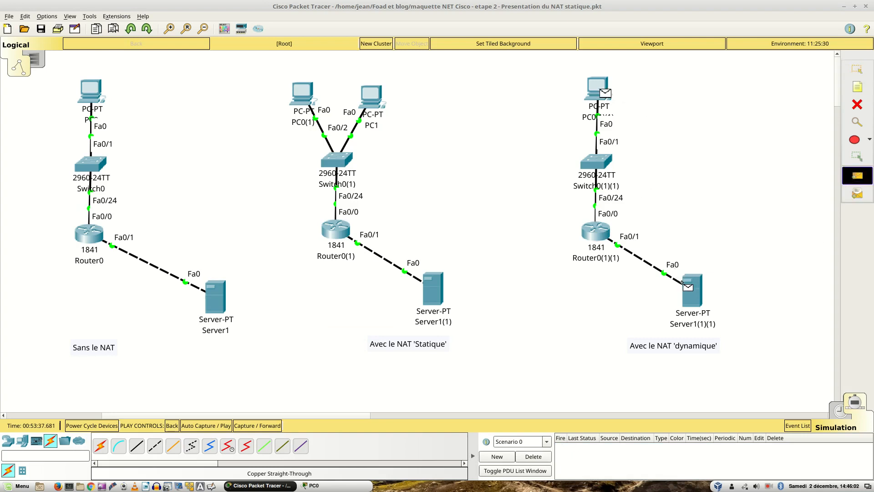
{"action": "left_click", "coordinate": [691, 294]}
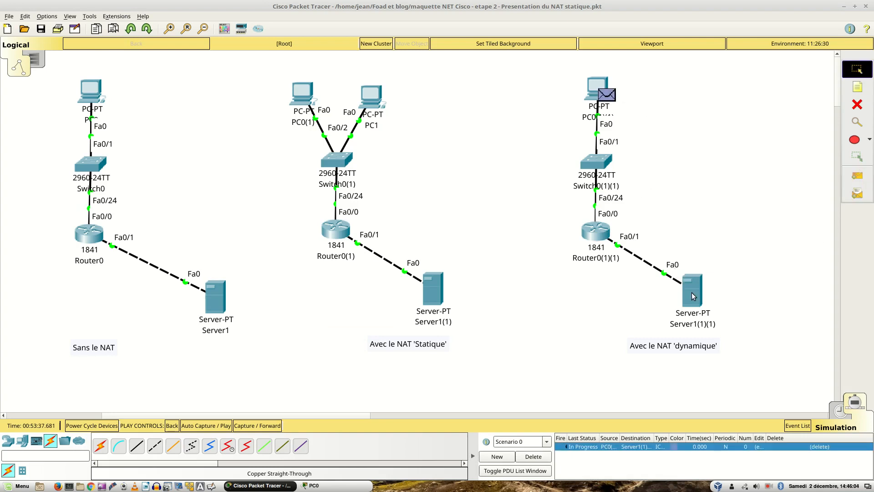
Inspect the new PDU's outbound IP header at PC0(1)(1) and advance the simulation to bring it to Router0(1)(1).
{"action": "left_click", "coordinate": [606, 95]}
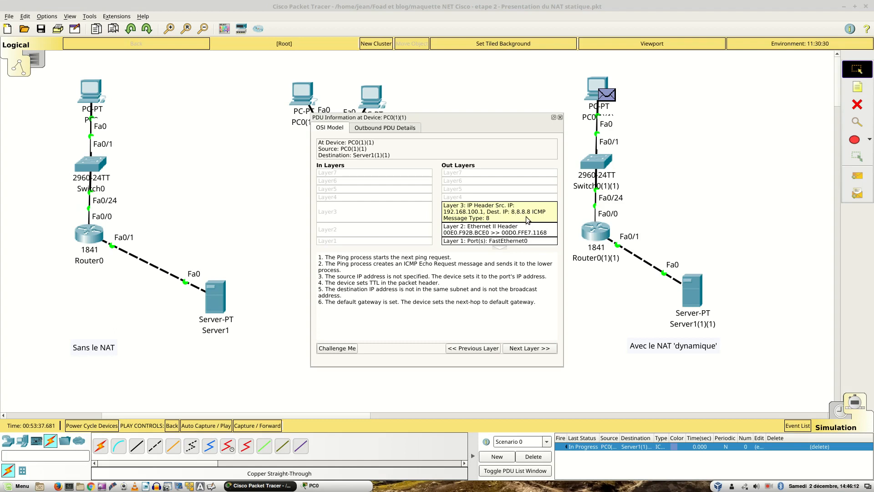
{"action": "left_click", "coordinate": [560, 117]}
{"action": "left_click", "coordinate": [279, 427]}
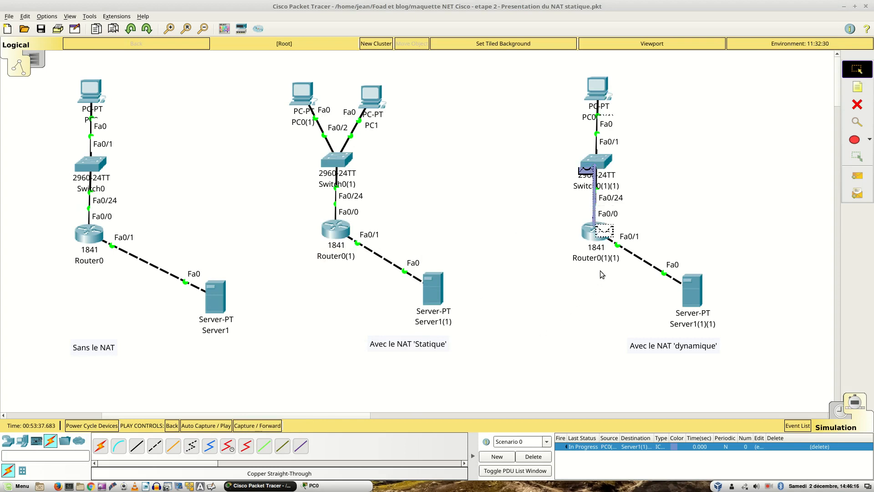
Examine the inbound and outbound Layer 3 details of the PDU at Router0(1)(1) to follow the NAT translation.
{"action": "left_click", "coordinate": [603, 236]}
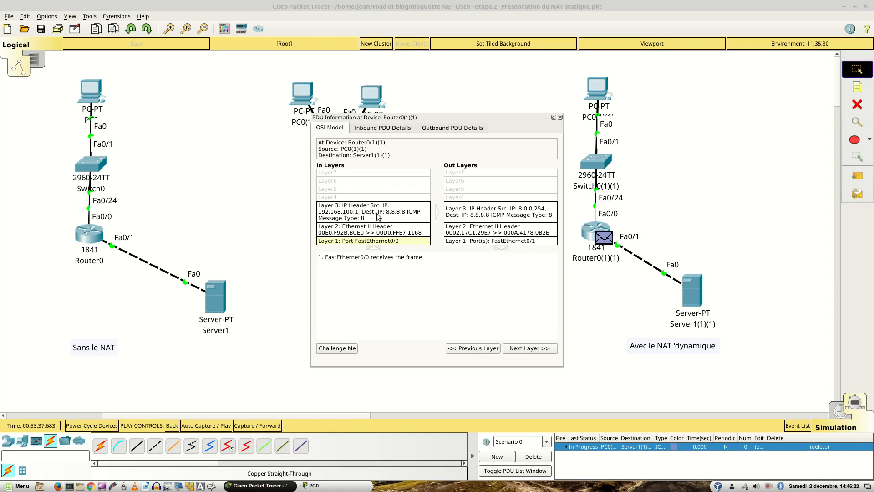
{"action": "left_click", "coordinate": [398, 217]}
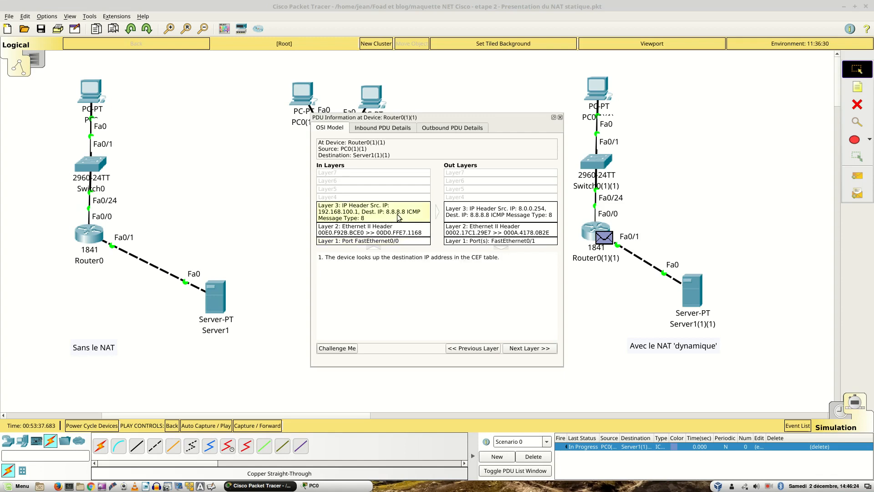
{"action": "left_click", "coordinate": [472, 210]}
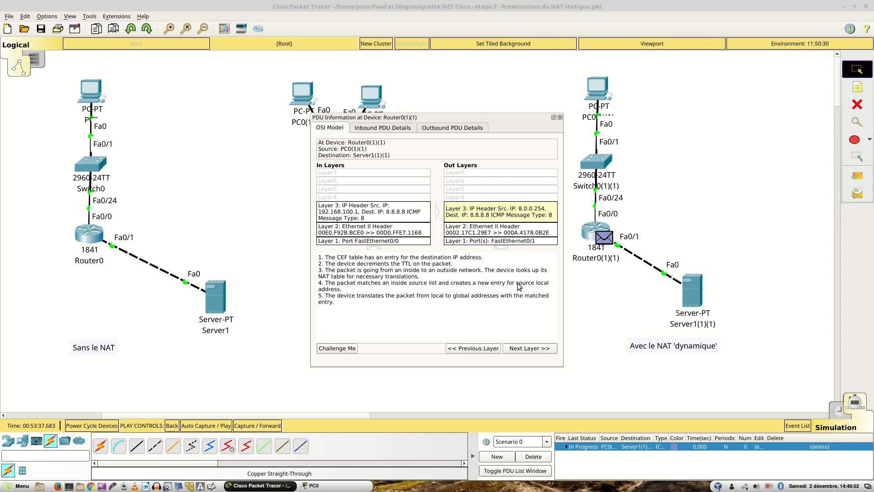
{"action": "left_click", "coordinate": [361, 296]}
{"action": "left_click", "coordinate": [560, 118]}
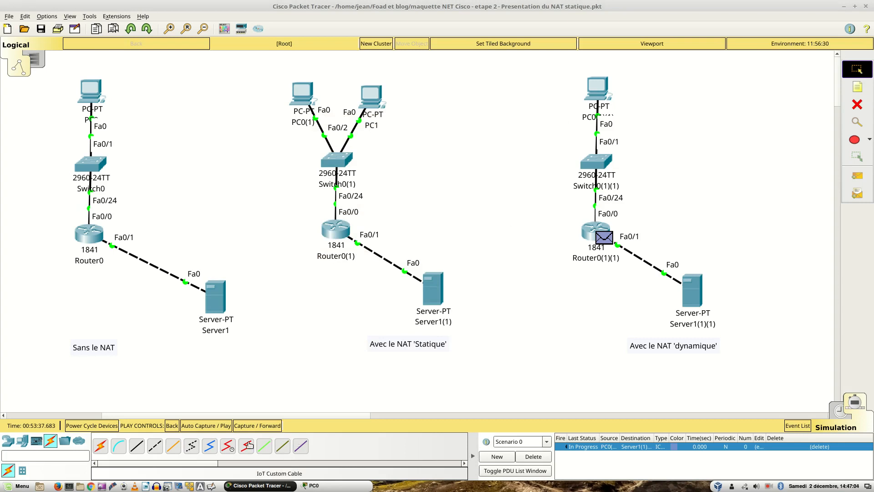
Advance the PDU to Server1(1)(1) and inspect the source and destination addresses of the request and its reply.
{"action": "left_click", "coordinate": [259, 428]}
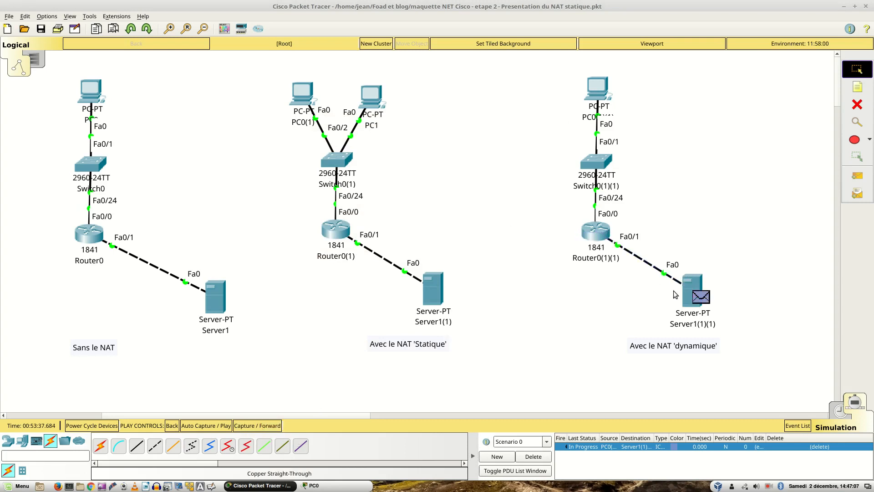
{"action": "left_click", "coordinate": [700, 297]}
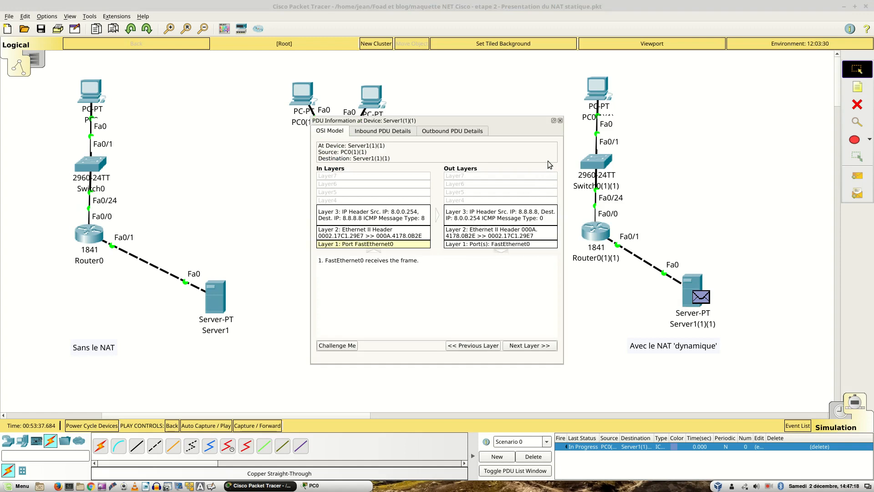
{"action": "left_click", "coordinate": [559, 121]}
Advance the reply to Router0(1)(1), inspect its address translation, and continue the simulation until it reaches PC0(1)(1).
{"action": "left_click", "coordinate": [273, 426]}
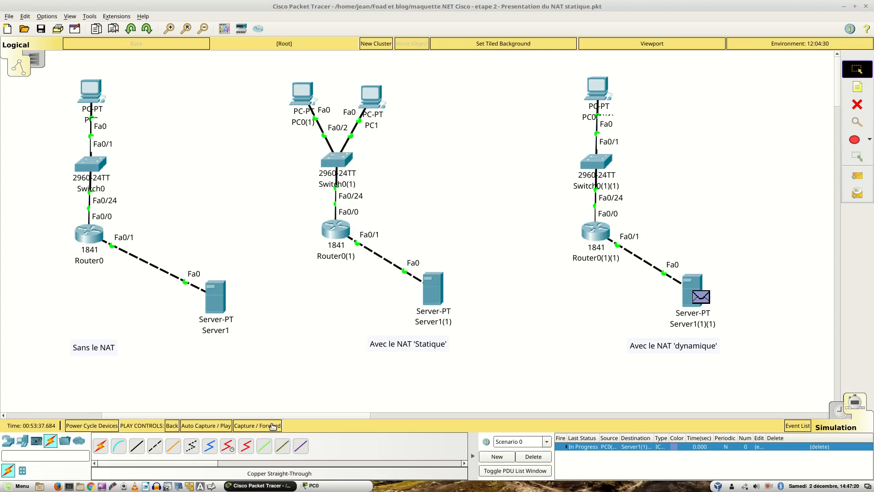
{"action": "left_click", "coordinate": [604, 237]}
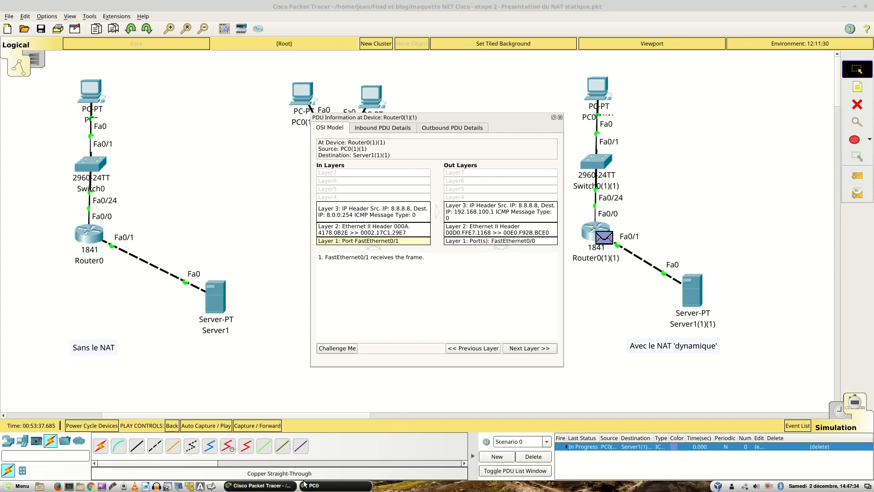
{"action": "left_click", "coordinate": [265, 426]}
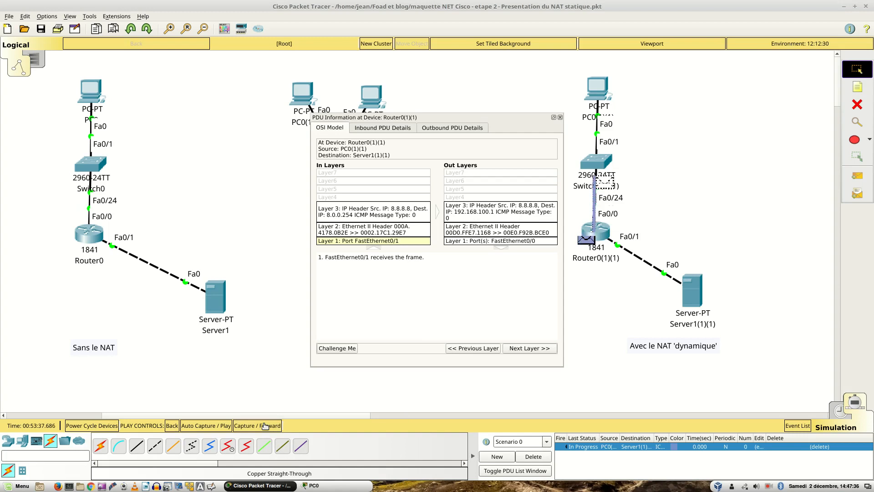
{"action": "left_click", "coordinate": [265, 425]}
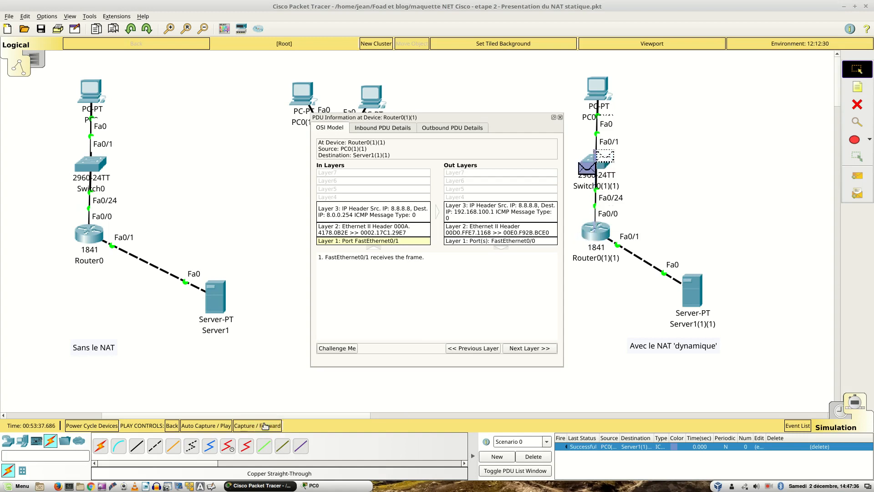
{"action": "left_click", "coordinate": [560, 117]}
Examine the inbound Layer 3 details of the echo reply at PC0(1)(1).
{"action": "left_click", "coordinate": [603, 95]}
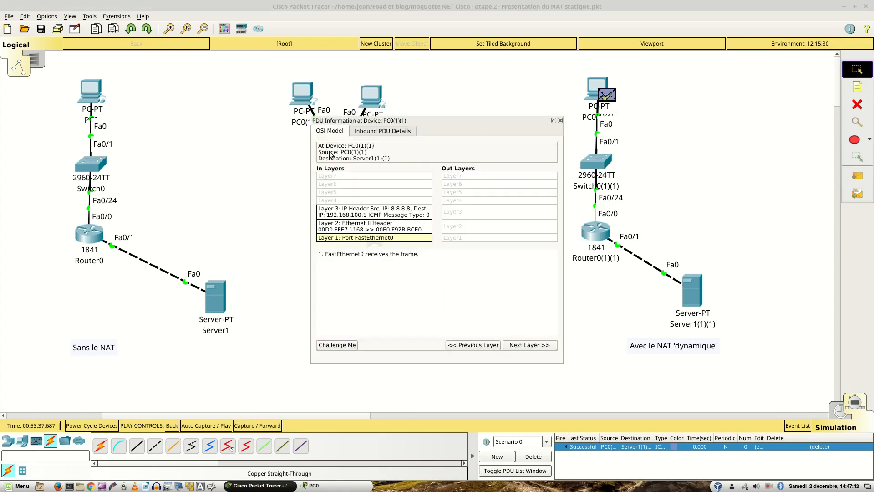
{"action": "left_click", "coordinate": [364, 211]}
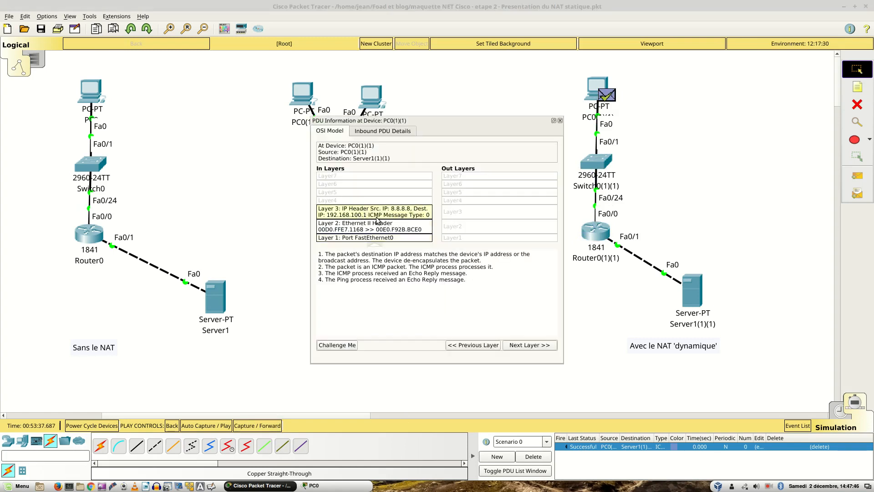
{"action": "left_click", "coordinate": [560, 120]}
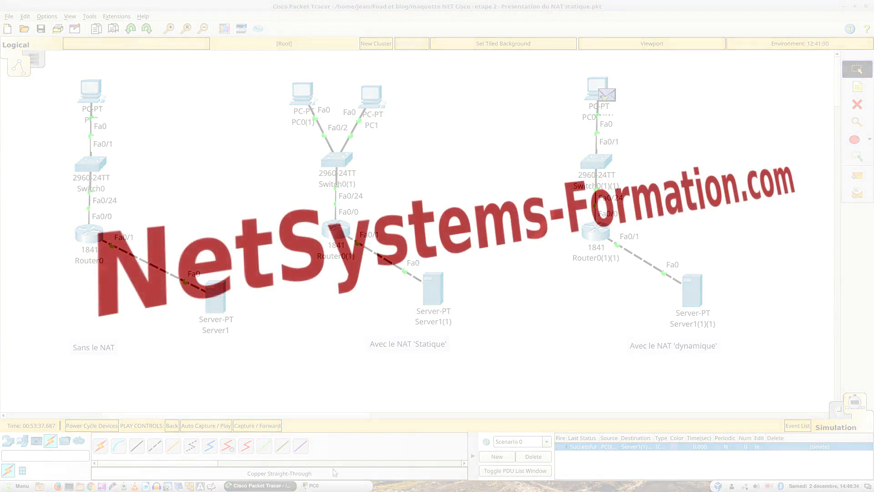
{"action": "left_click", "coordinate": [767, 485]}
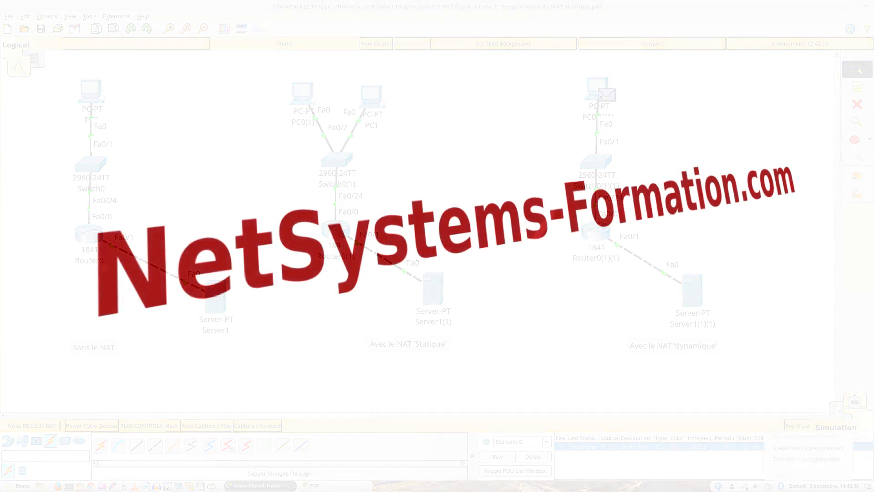